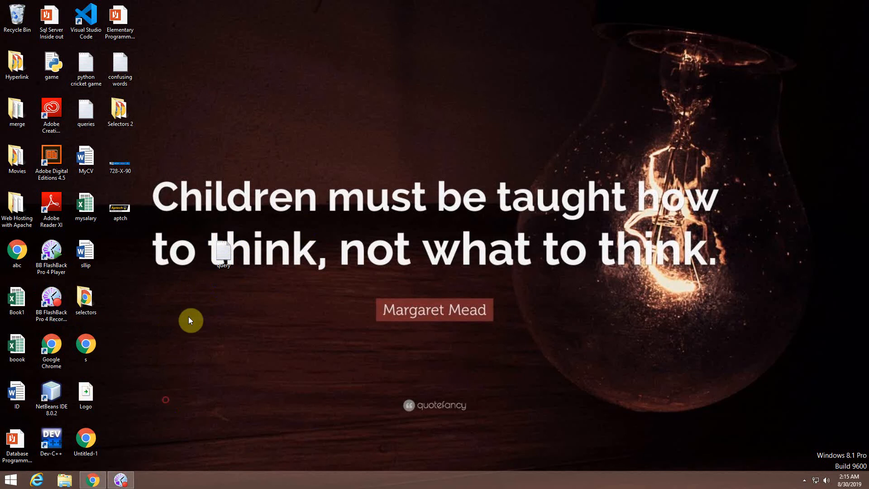
Step: Launch XAMPP Control Panel from the Start search and start the Apache and MySQL servers
key(super)
text(xam)
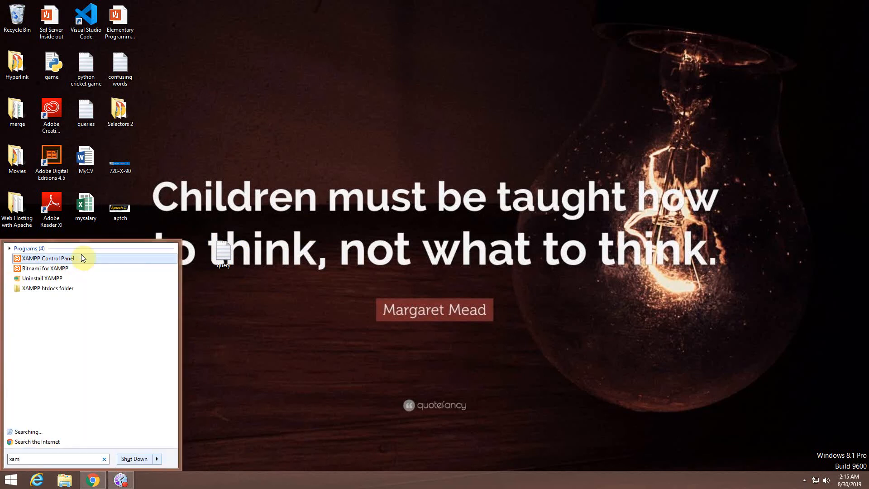
click(81, 254)
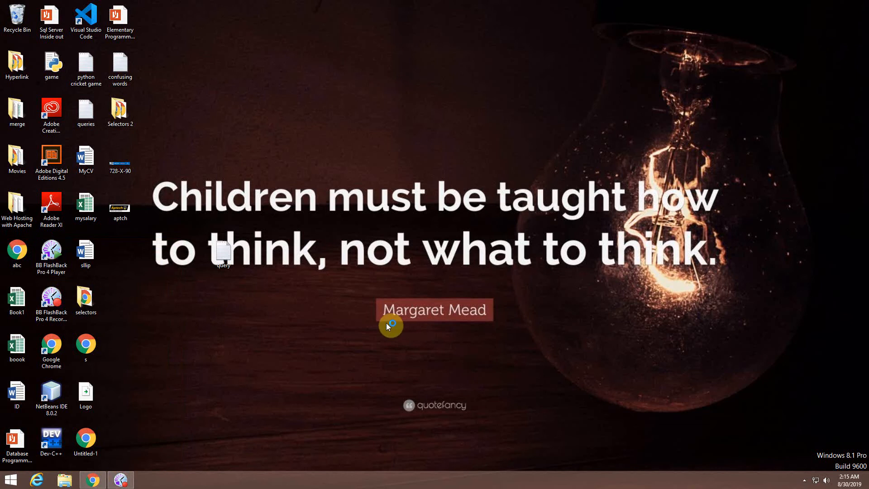
click(169, 56)
click(171, 68)
Step: Move the XAMPP Control Panel window to the centre of the screen
drag(137, 6, 144, 6)
drag(370, 74, 444, 108)
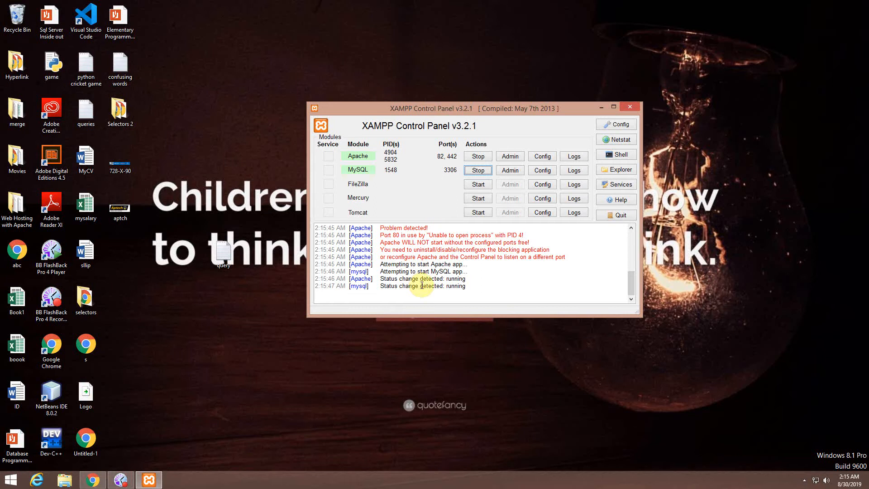
click(66, 479)
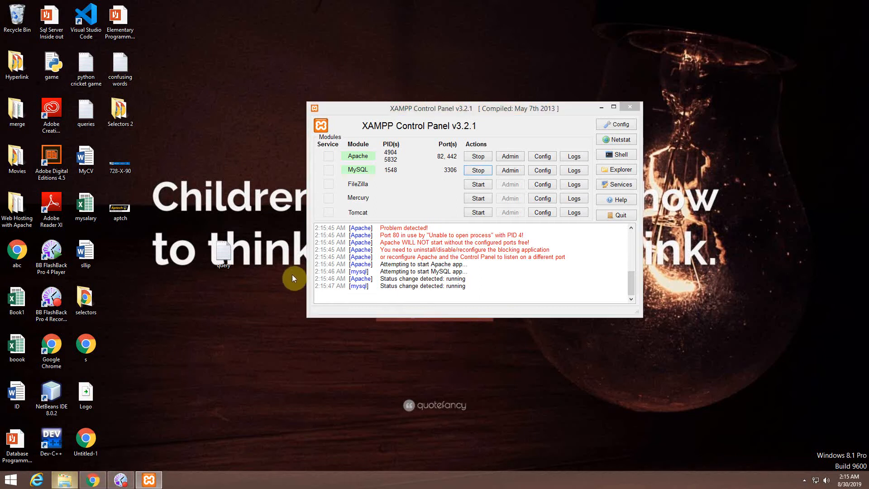
Step: Navigate File Explorer to C:\xampp\htdocs
double_click(139, 160)
double_click(117, 225)
click(388, 128)
key(t)
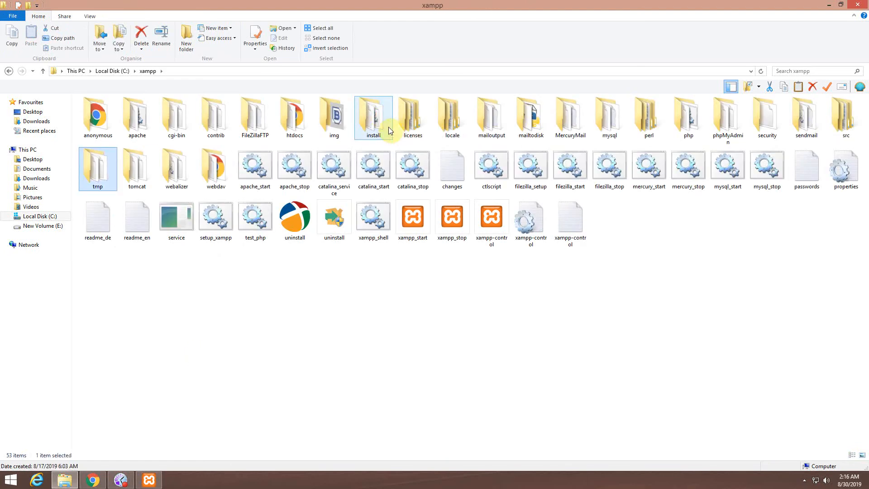
click(593, 132)
key(h)
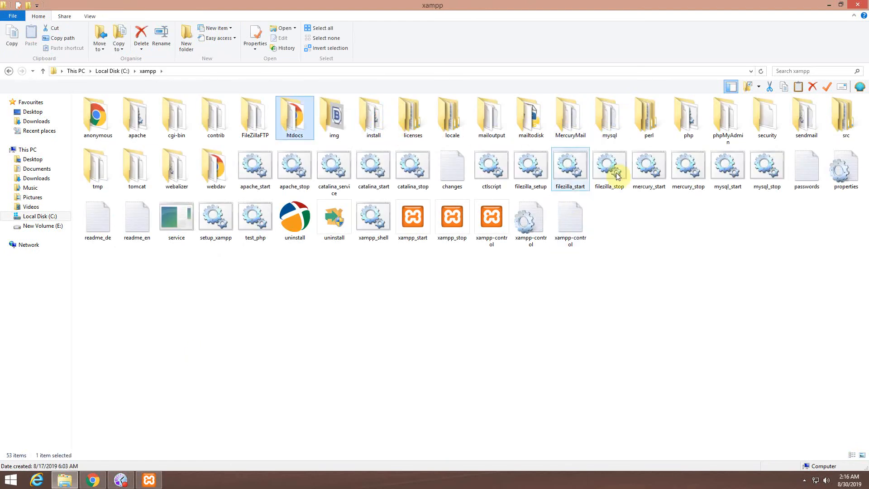
double_click(295, 132)
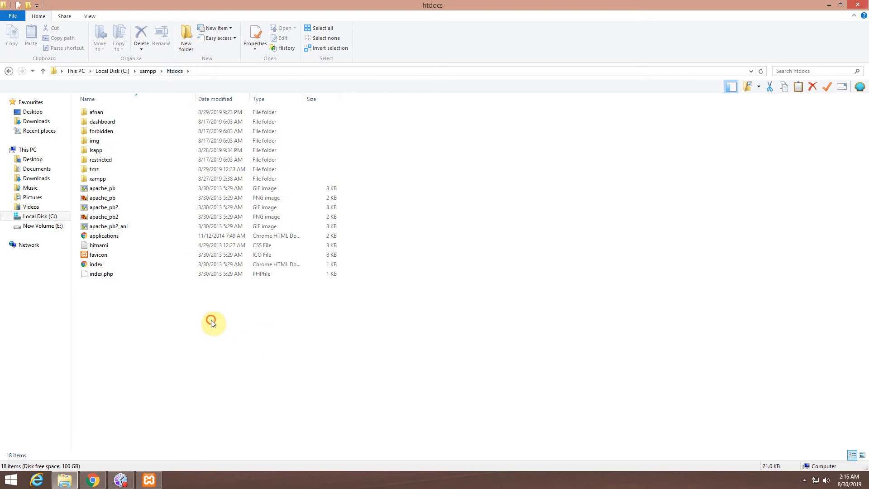
click(116, 114)
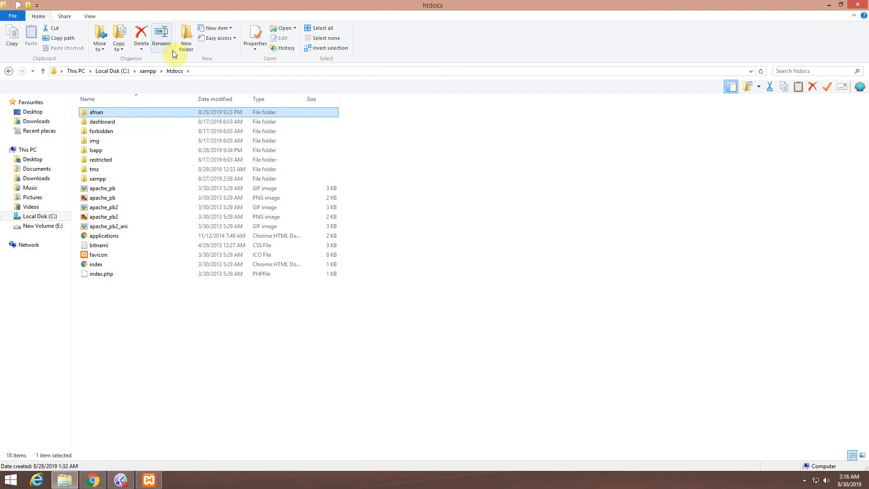
click(162, 356)
Step: Create a new folder named MyShop in htdocs and open it
click(186, 46)
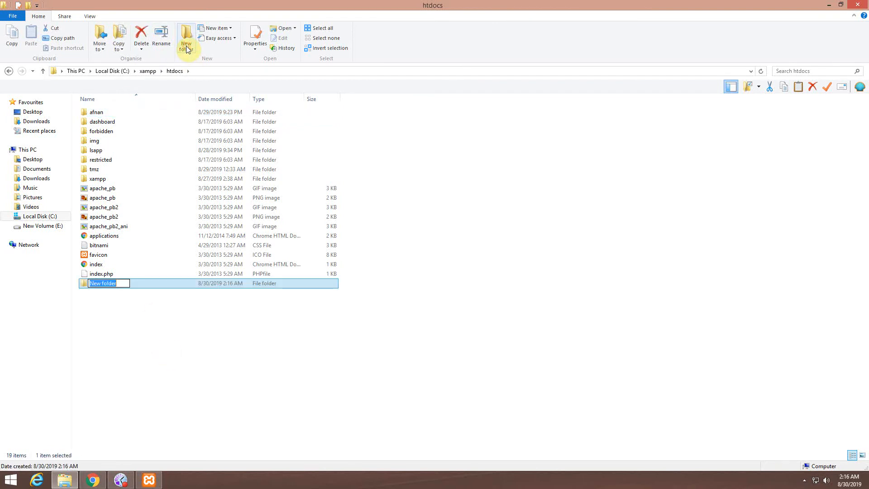
text(MyShop)
key(Return)
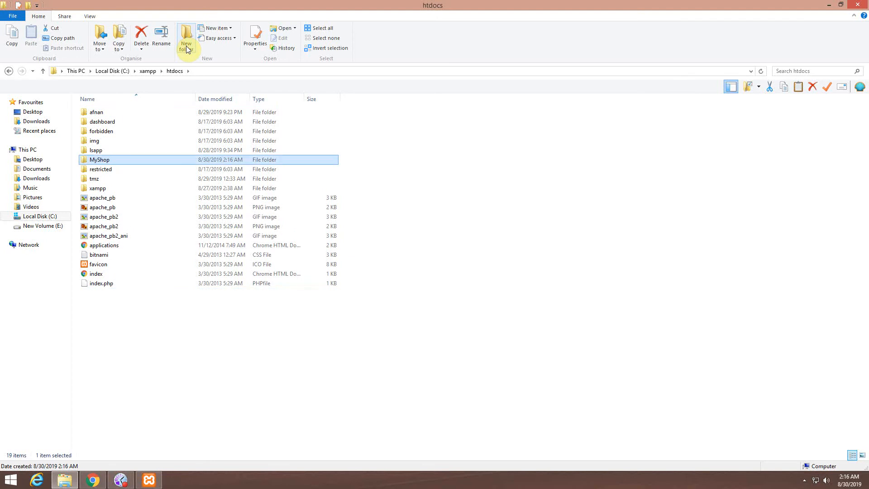
key(Return)
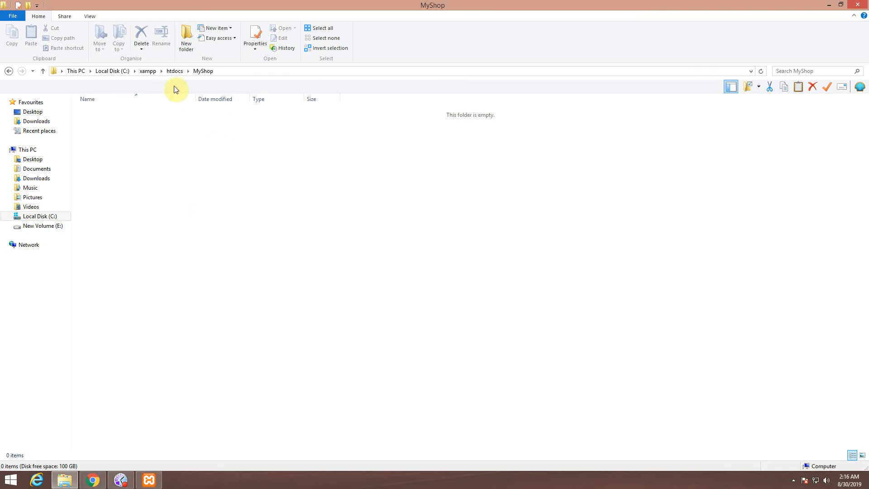
Step: Copy wordpress-4.9.10.zip from the afnan folder into MyShop and extract it there
click(174, 71)
double_click(90, 113)
click(107, 179)
click(109, 189)
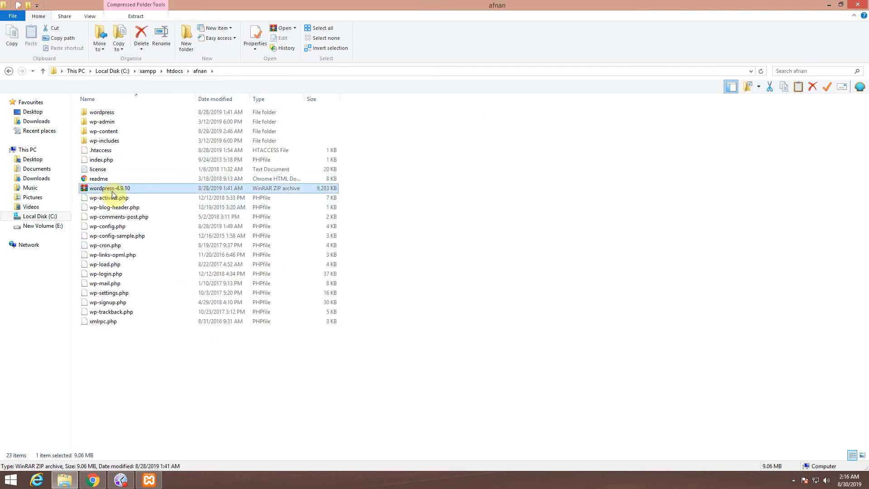
click(174, 71)
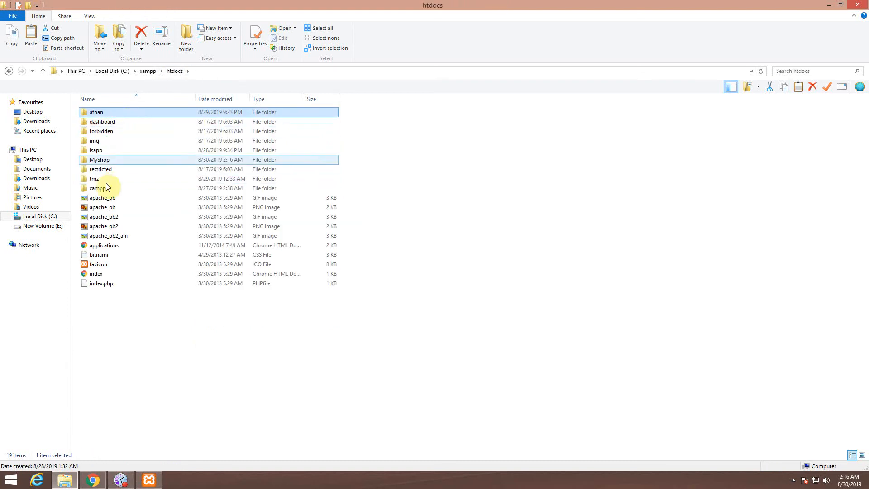
double_click(110, 159)
key(ctrl+v)
right_click(114, 115)
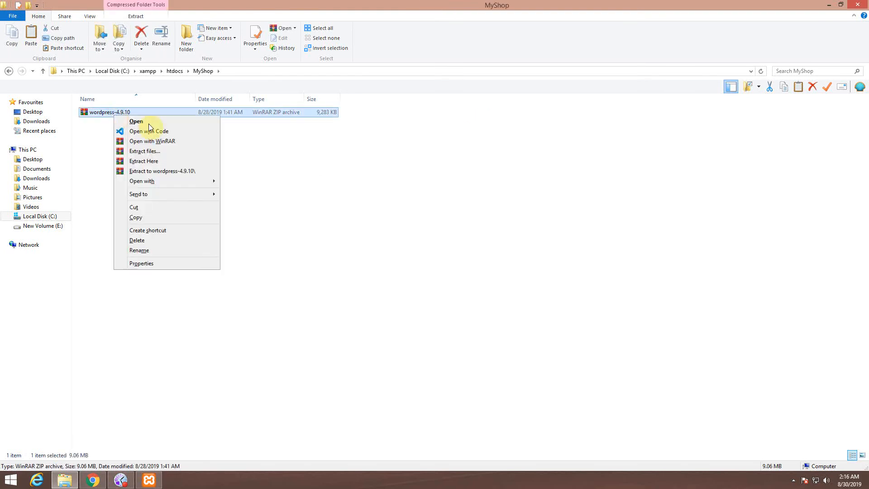
click(156, 162)
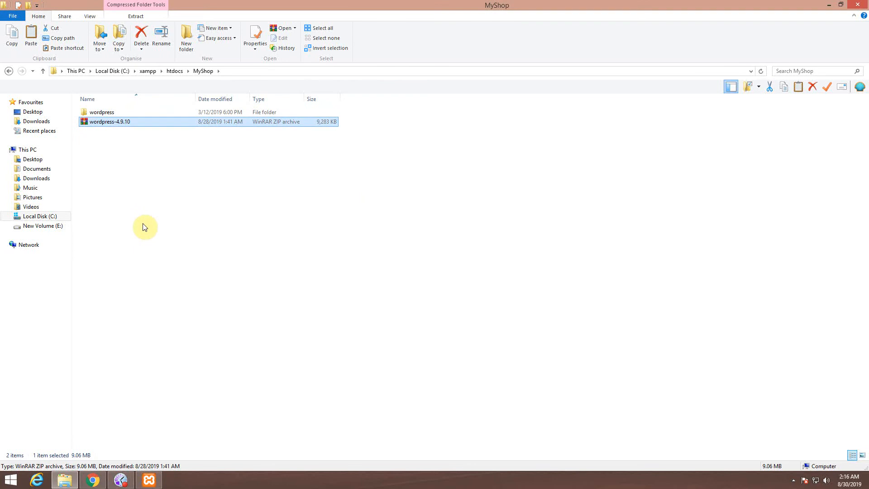
Step: Move all files from the extracted wordpress folder directly into MyShop
double_click(101, 112)
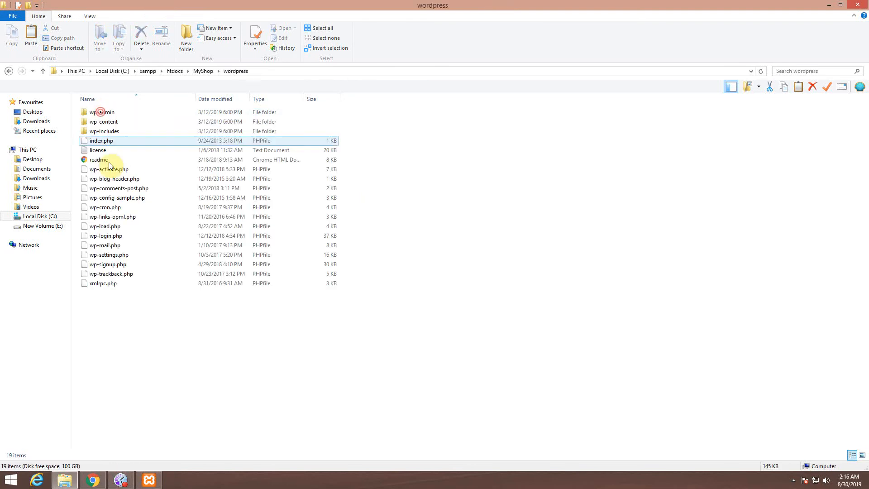
key(ctrl+a)
key(ctrl+x)
click(203, 71)
key(ctrl+v)
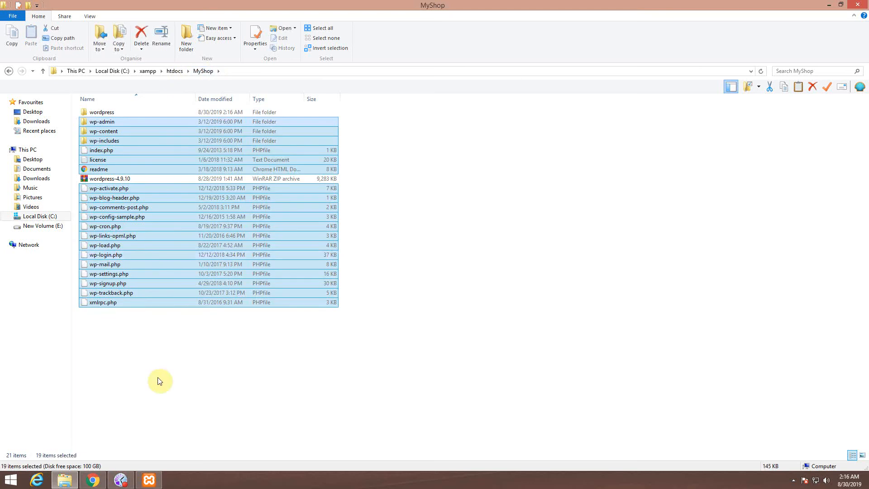
click(175, 412)
click(103, 481)
Step: Load localhost:82/myshop in Chrome and continue the setup with English (United States)
click(171, 21)
text(lo)
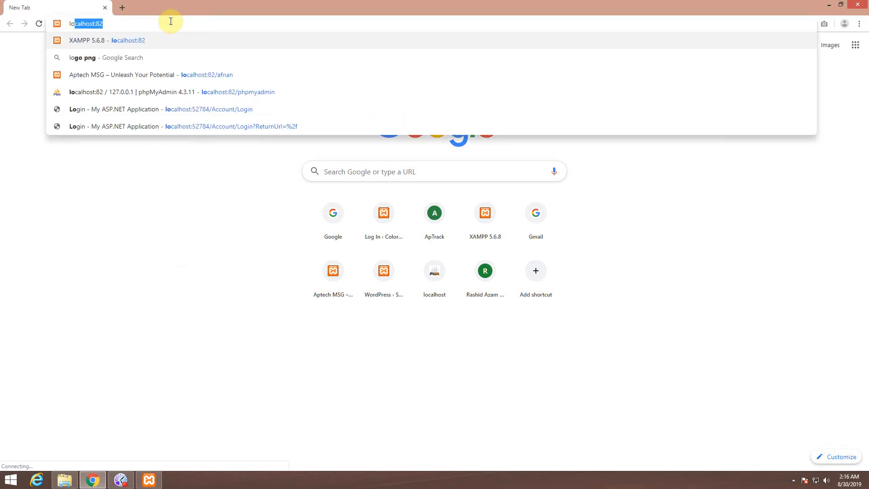
text(calhost:82/myshop)
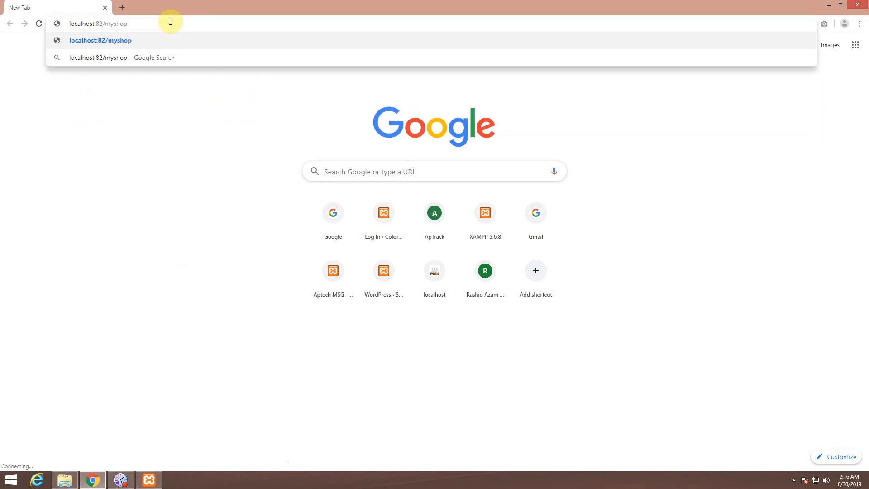
key(Return)
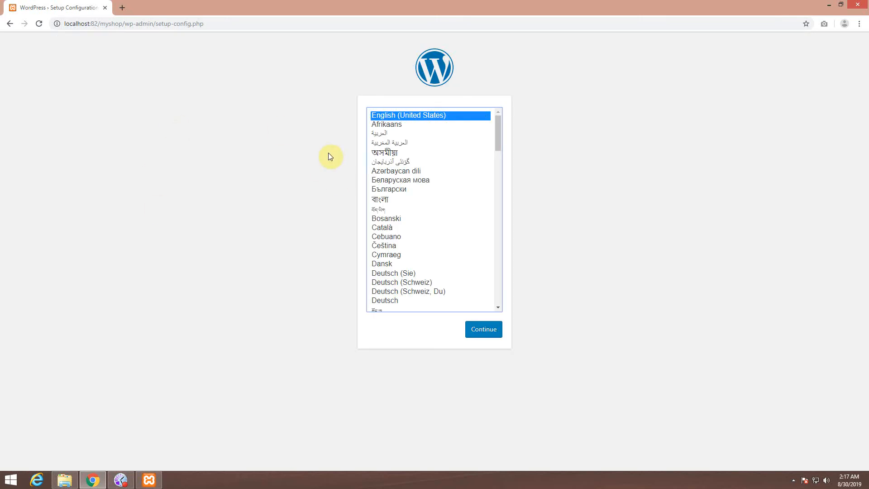
click(489, 335)
drag(306, 154, 364, 183)
click(363, 164)
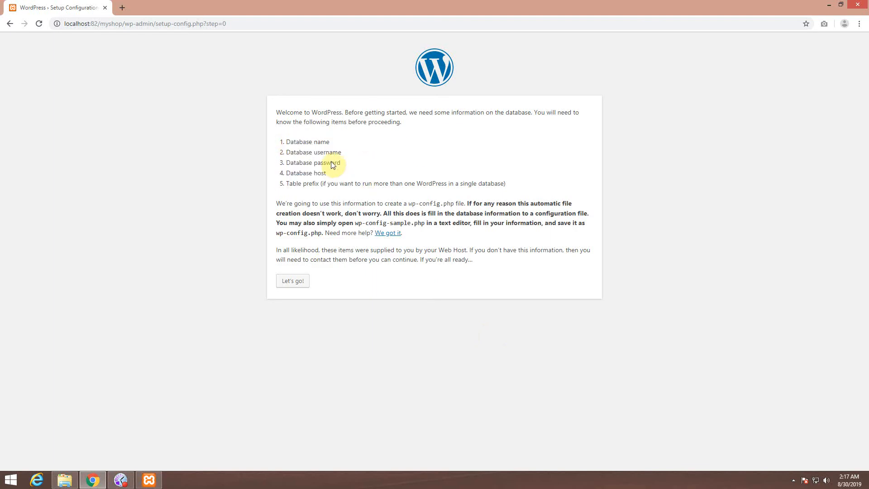
Step: In phpMyAdmin at localhost:82/phpmyadmin, create the myshopdb database and open it
click(124, 7)
text(l)
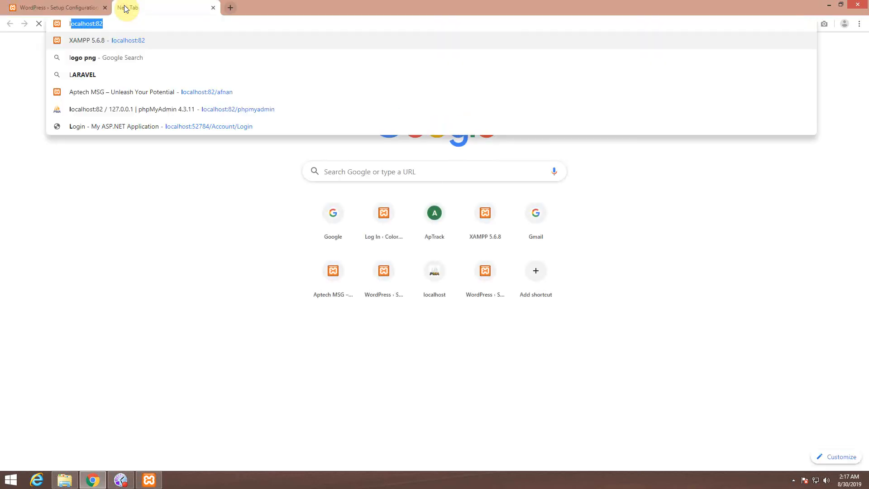
text(ocalhost:82/phpmyadmin)
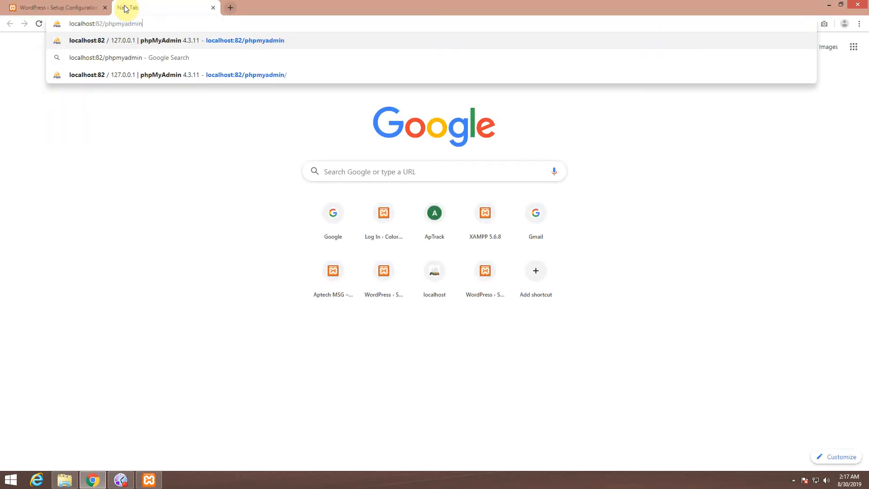
key(Return)
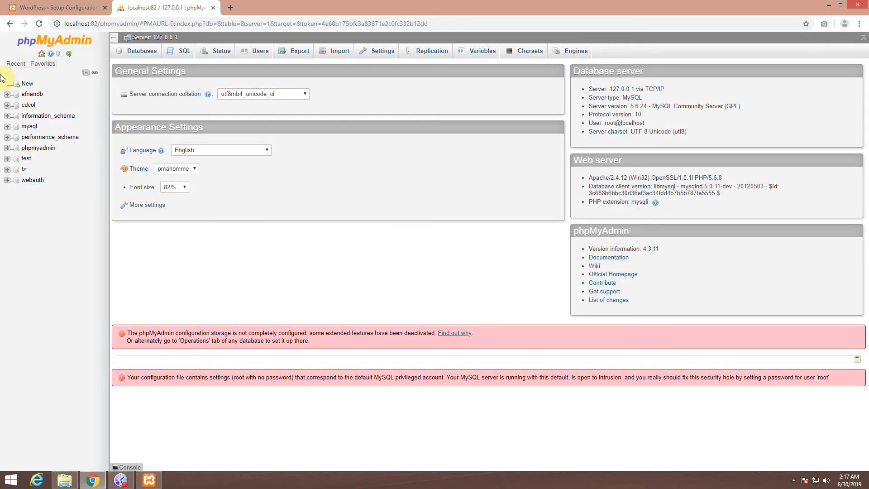
click(26, 84)
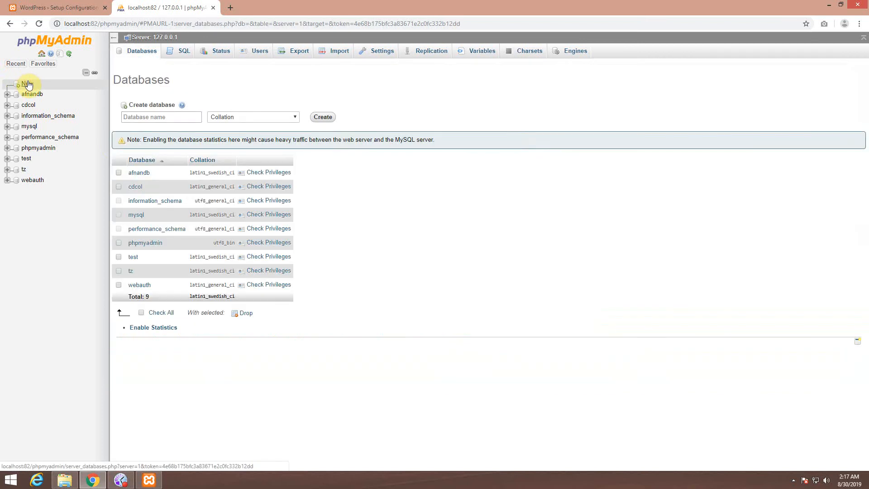
click(156, 117)
text(myshopdb)
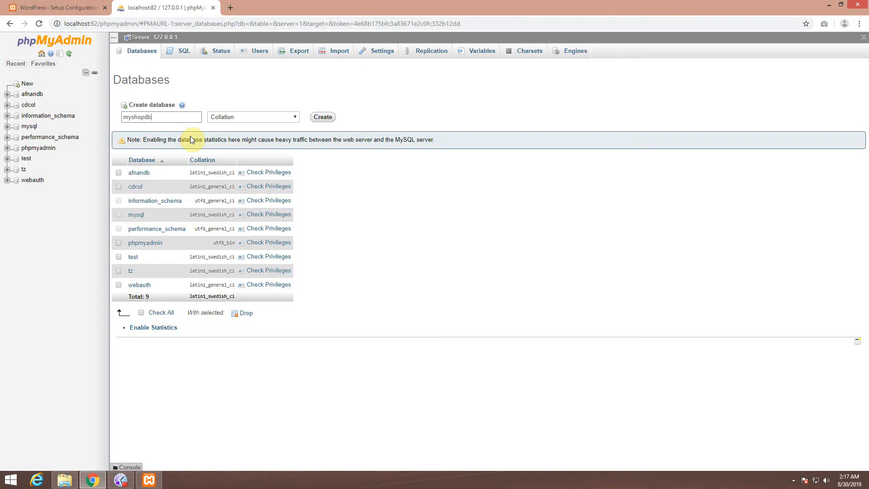
click(319, 117)
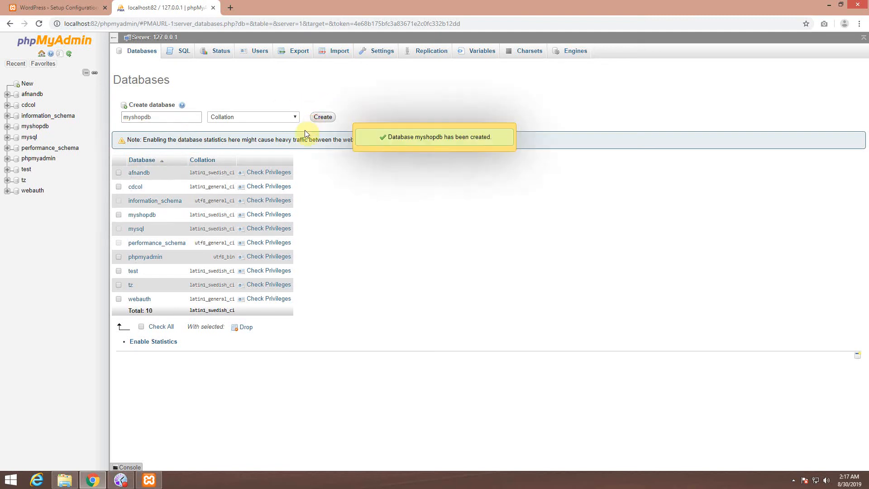
click(31, 127)
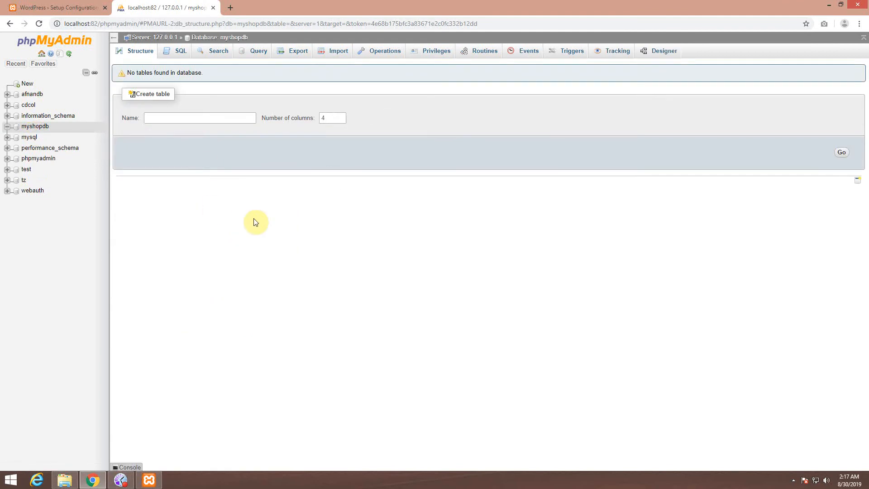
Step: Begin the database connection step and replace the database name with myshopdb
click(213, 8)
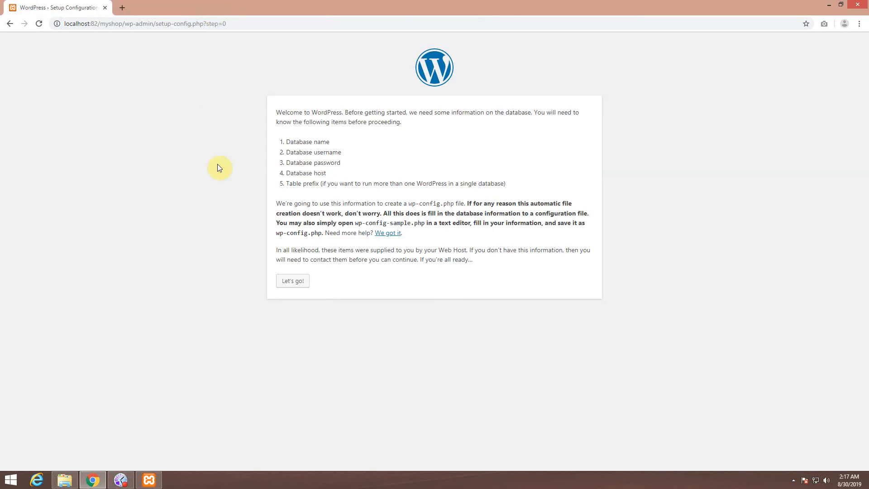
click(282, 290)
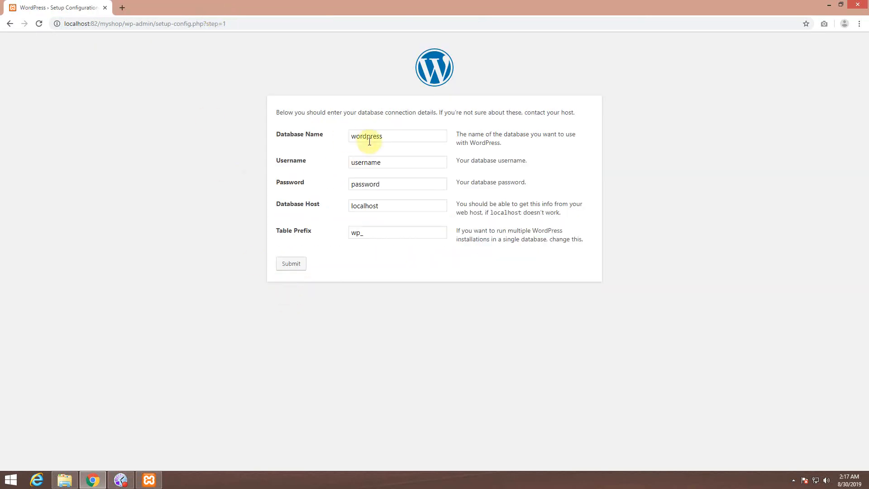
double_click(389, 140)
click(389, 140)
double_click(389, 140)
key(BackSpace)
text(myshopdb)
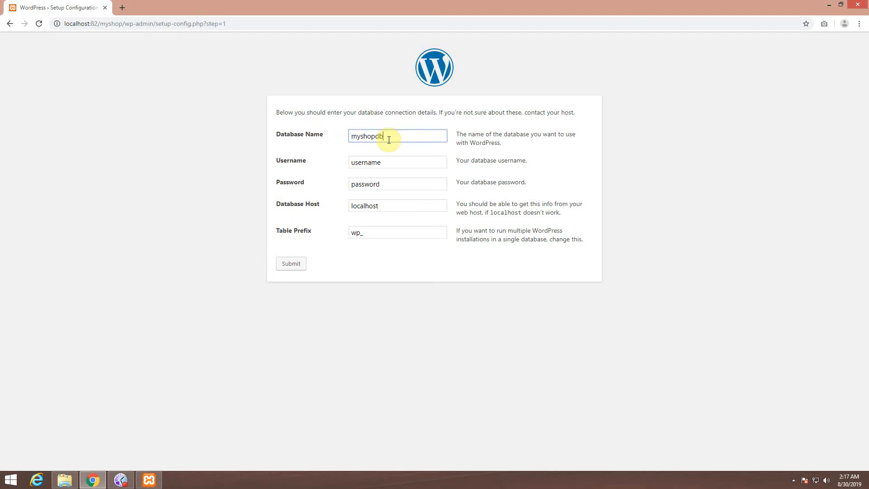
key(Tab)
Step: Set username root, a blank password, default host and table prefix abc, then submit
key(BackSpace)
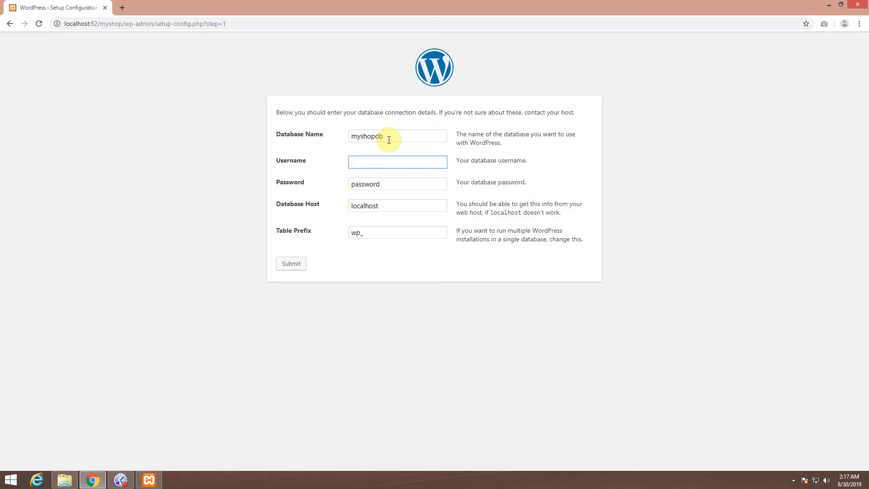
text(root)
key(Tab)
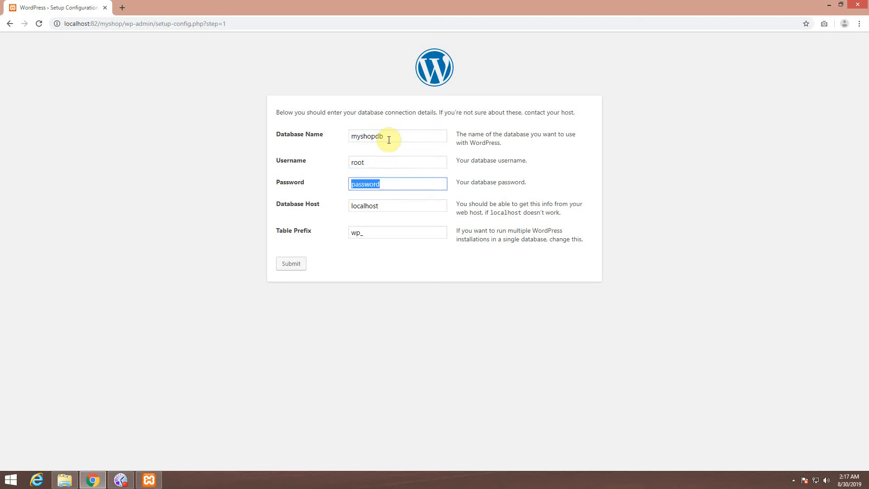
key(BackSpace)
key(Tab)
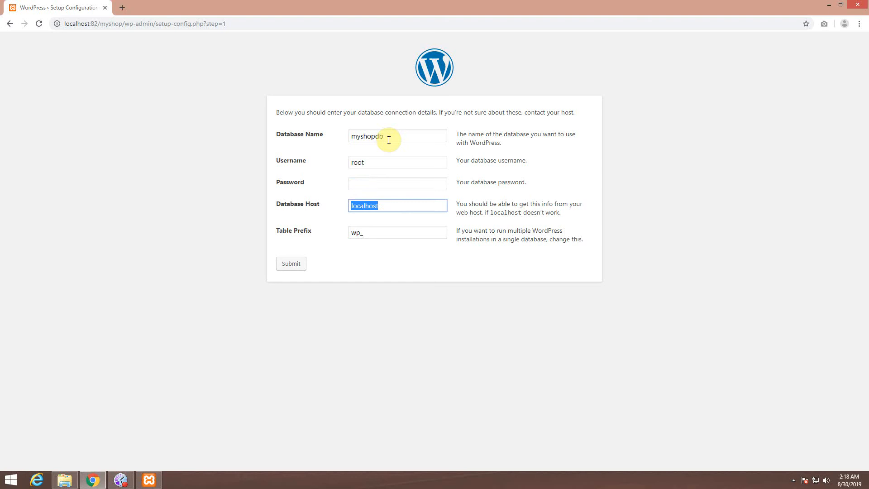
key(Tab)
key(Home)
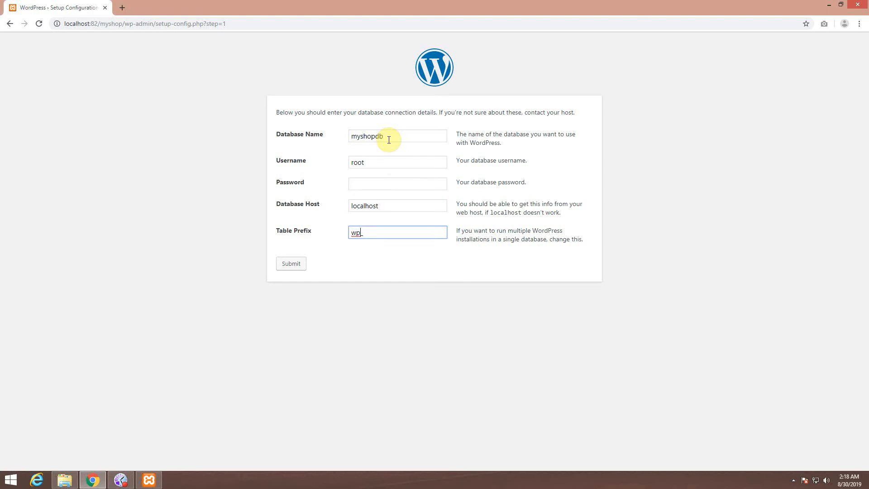
key(ctrl+a)
key(BackSpace)
text(abc)
click(291, 262)
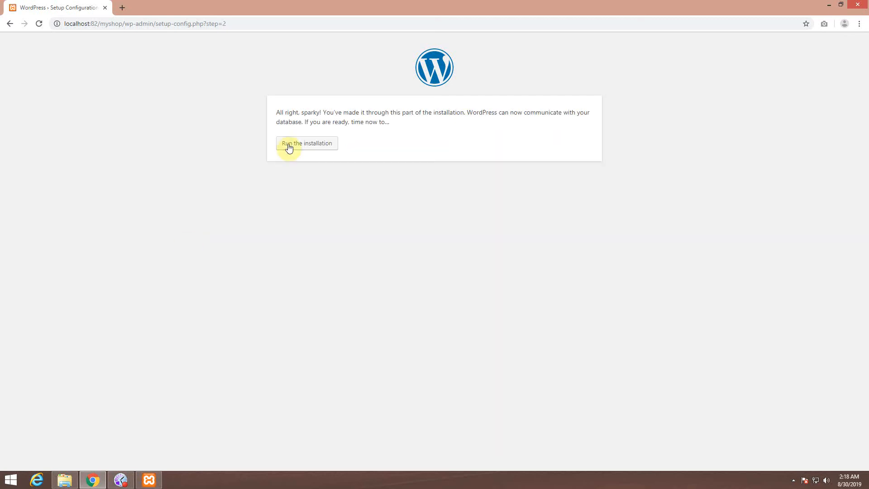
Step: Run the installation with site title Daraz, username admin, a weak password and the saved e-mail
click(287, 142)
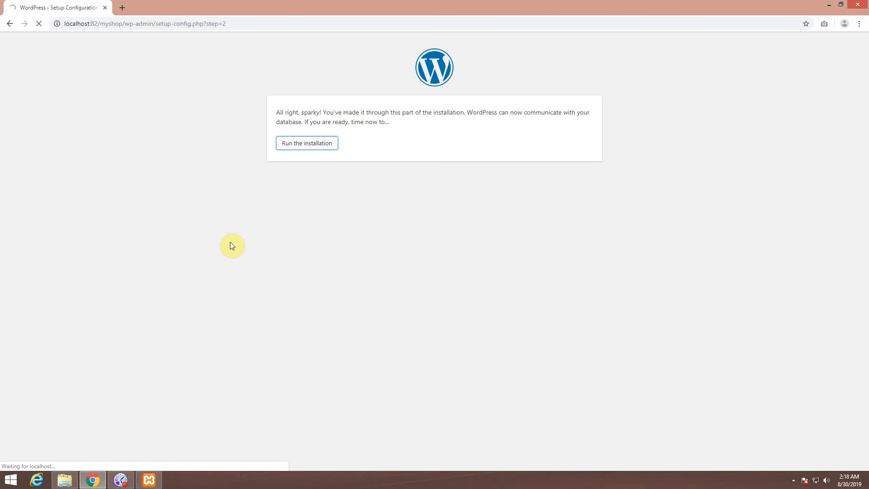
click(378, 216)
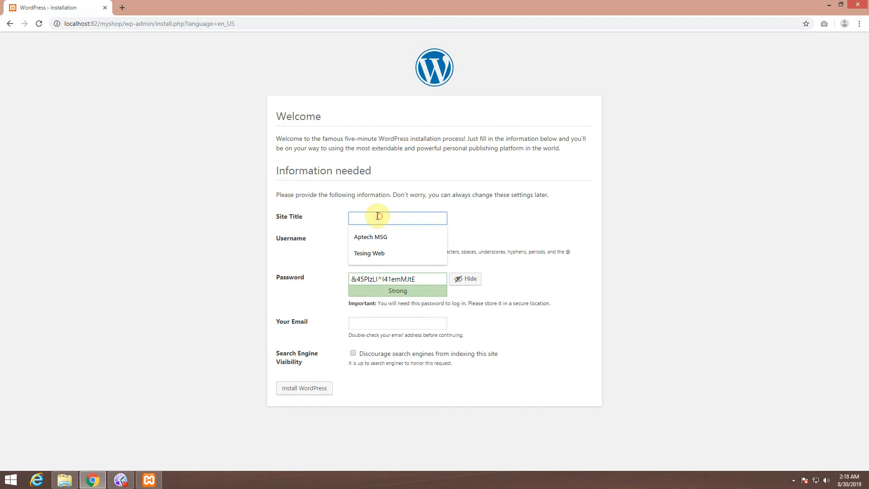
text(Daraz)
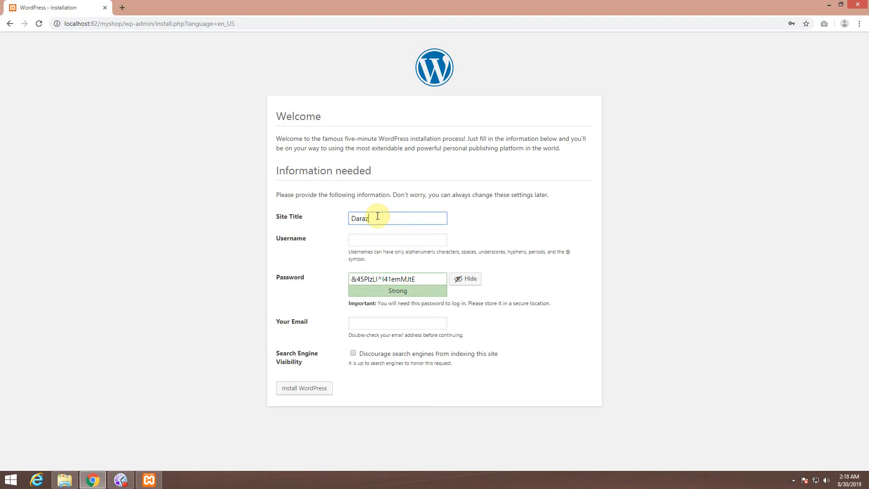
click(386, 236)
text(admin)
key(Tab)
text(admin)
click(379, 322)
click(372, 344)
click(385, 357)
click(303, 406)
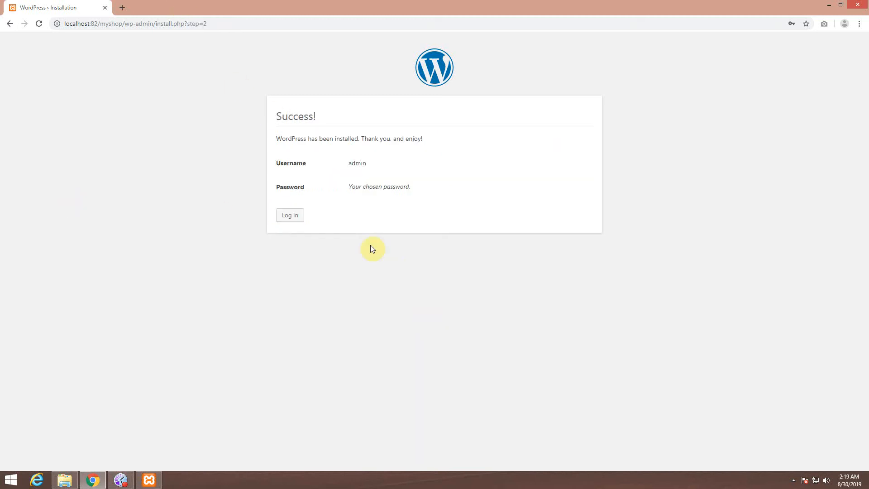
click(123, 7)
Step: Load the Daraz homepage at localhost:82/myshop and close the installation success tab
text(lo)
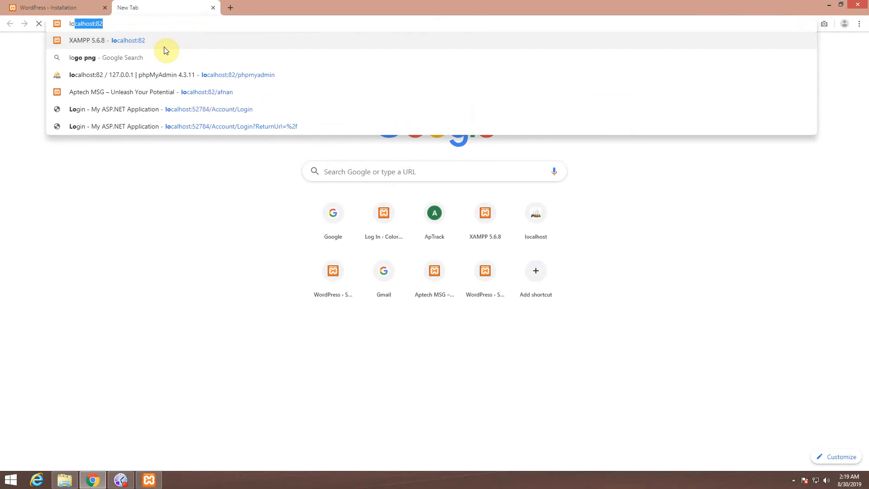
text(calhost:82/myshop)
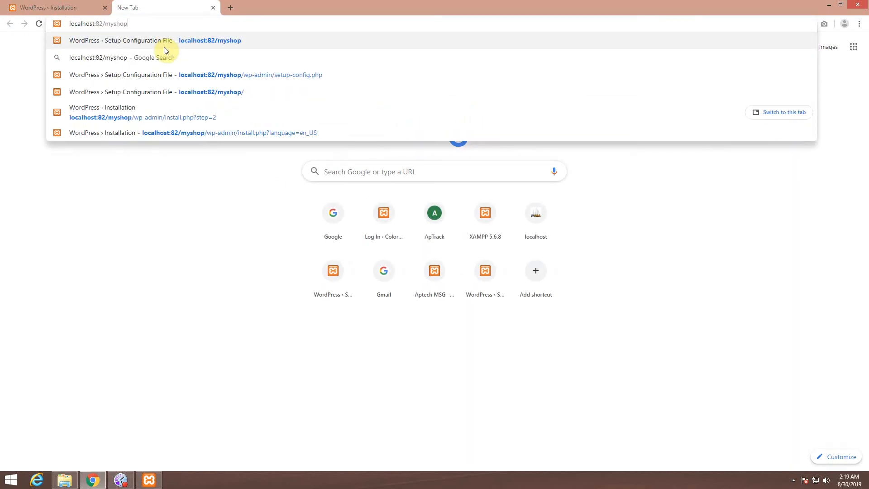
key(Return)
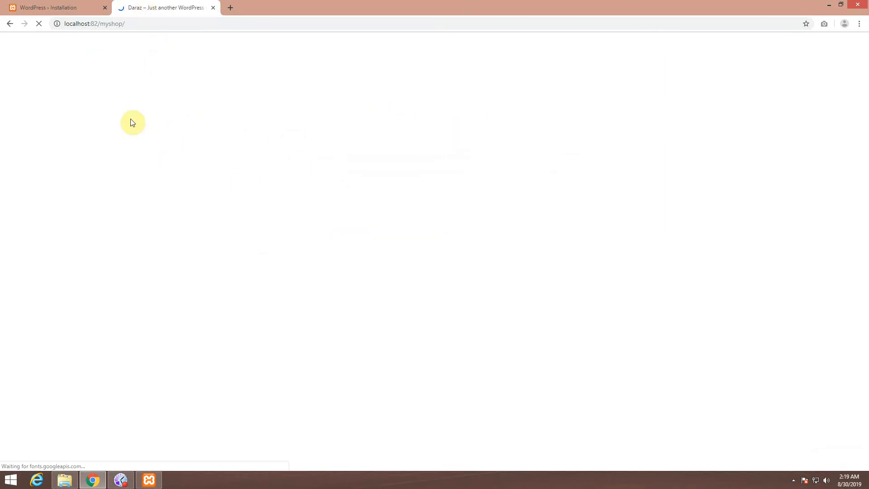
click(77, 6)
click(105, 8)
scroll(202, 233, down, 14)
scroll(192, 307, up, 9)
scroll(185, 303, up, 5)
Step: Go to localhost:82/myshop/wp-admin to reach the login page
click(135, 25)
click(167, 27)
text(w)
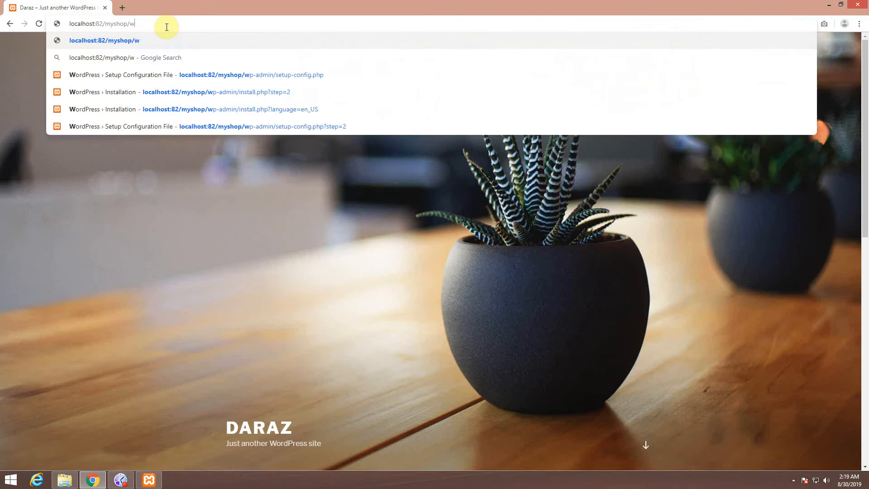
text(p-a)
text(dmin)
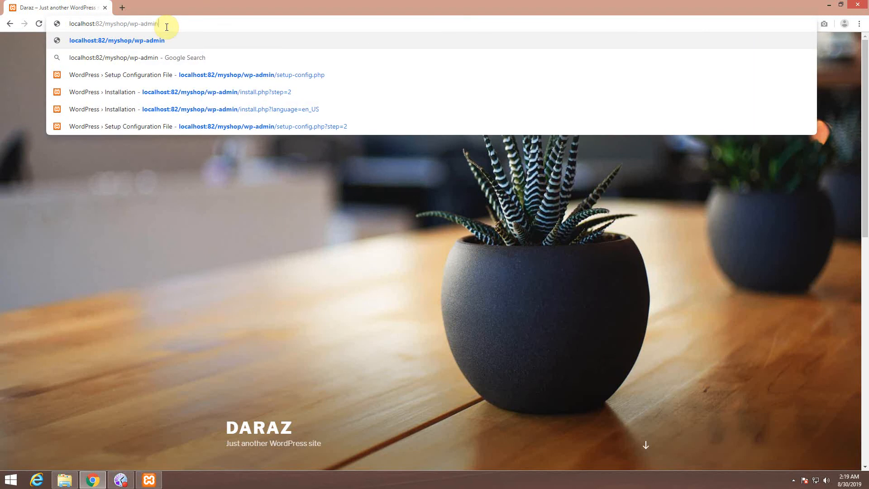
key(Return)
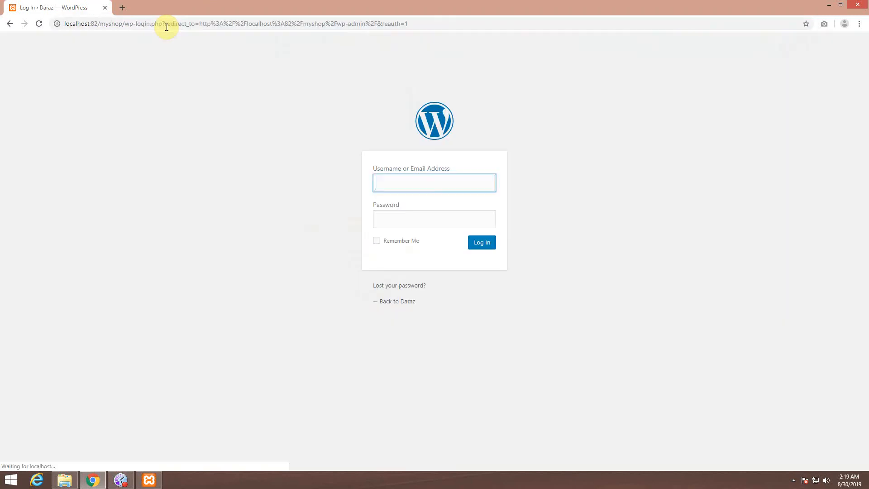
Step: Log in as admin with the account password and Remember Me ticked
click(427, 184)
text(admin)
key(Tab)
text(admin)
click(384, 242)
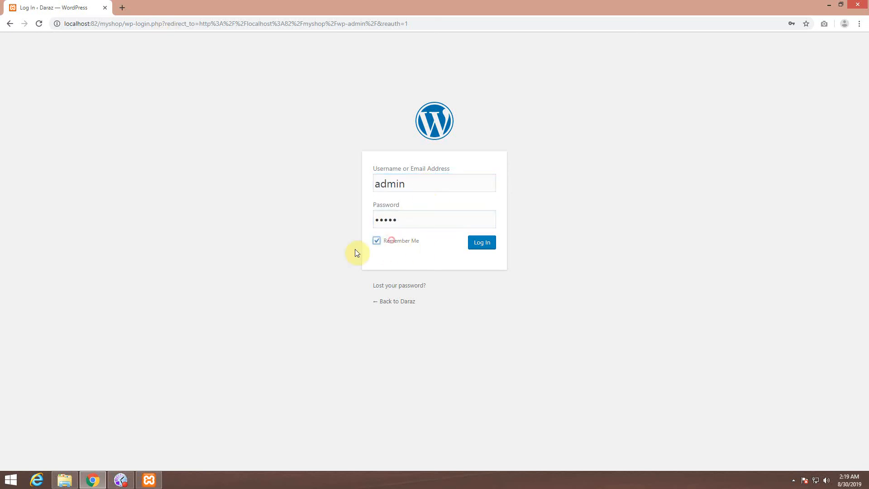
click(489, 246)
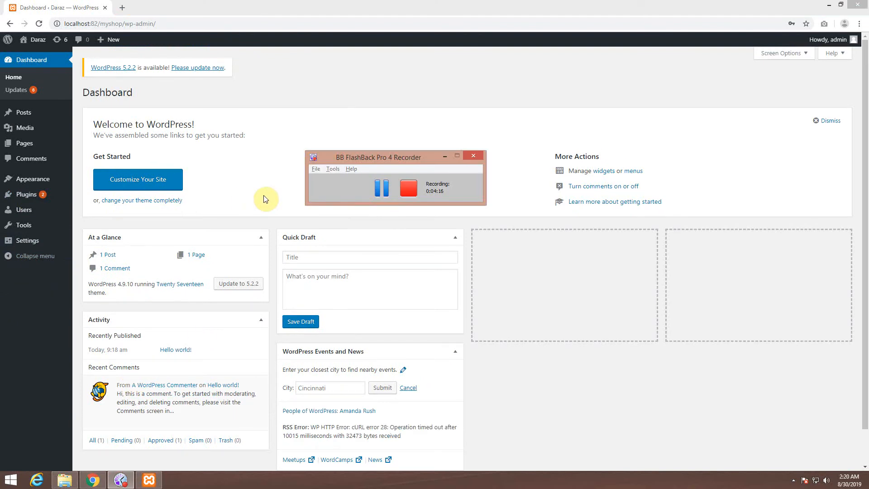
Step: Go to Plugins in the sidebar and choose Add New
click(264, 196)
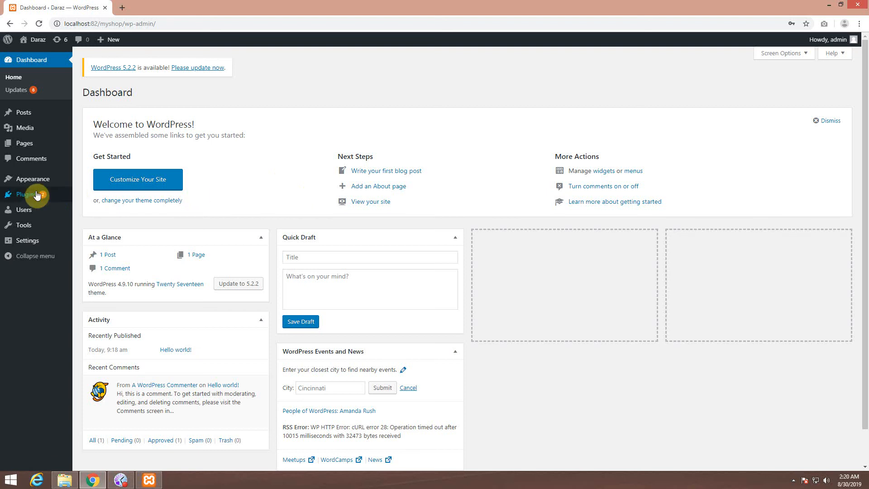
click(86, 195)
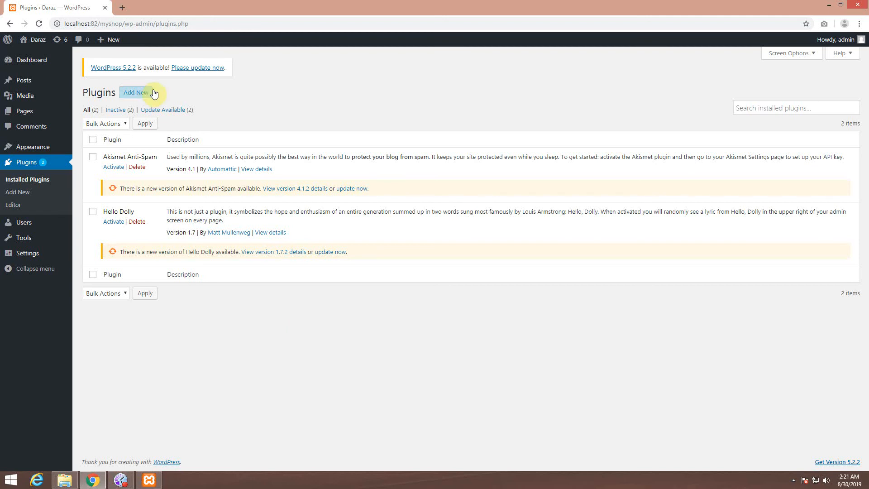
click(148, 96)
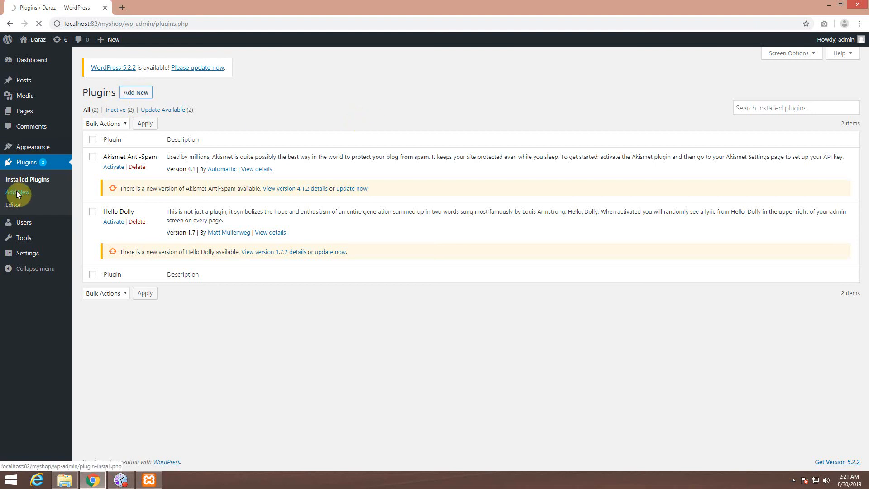
Step: Search plugins for wooCommerce, install it, and retry installing WooCommerce 3.7.0 after the failure
click(735, 118)
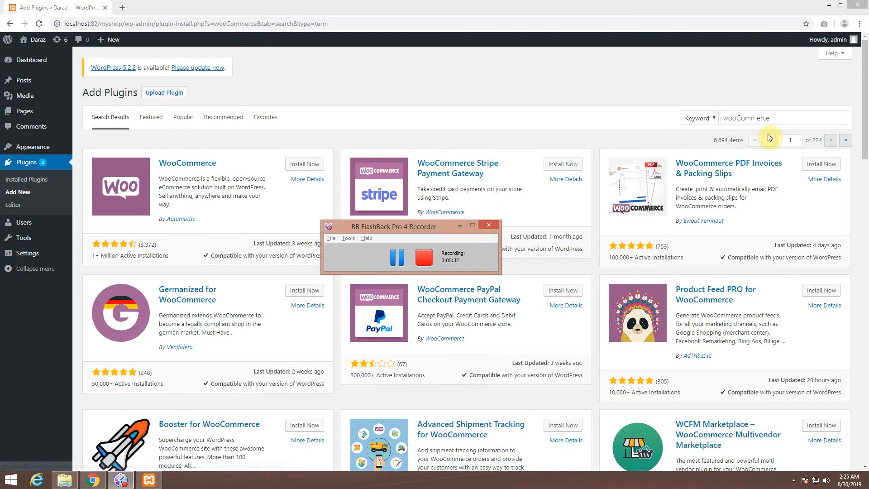
drag(788, 118, 709, 118)
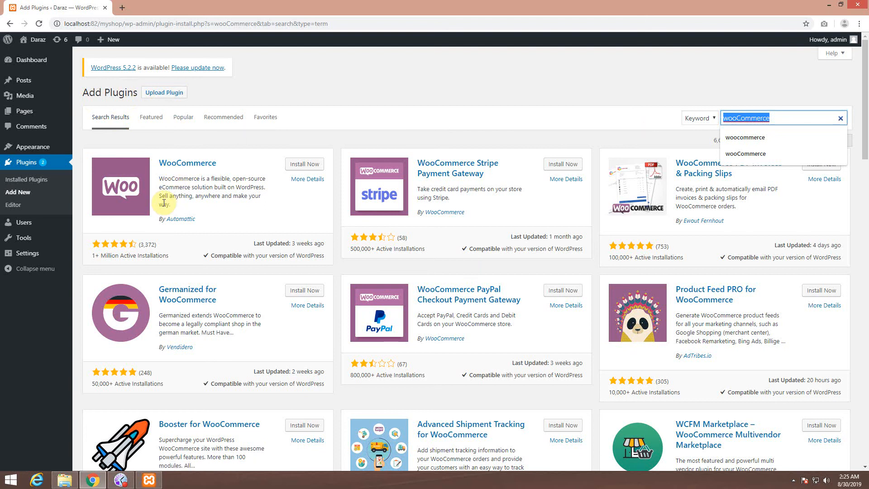
click(307, 168)
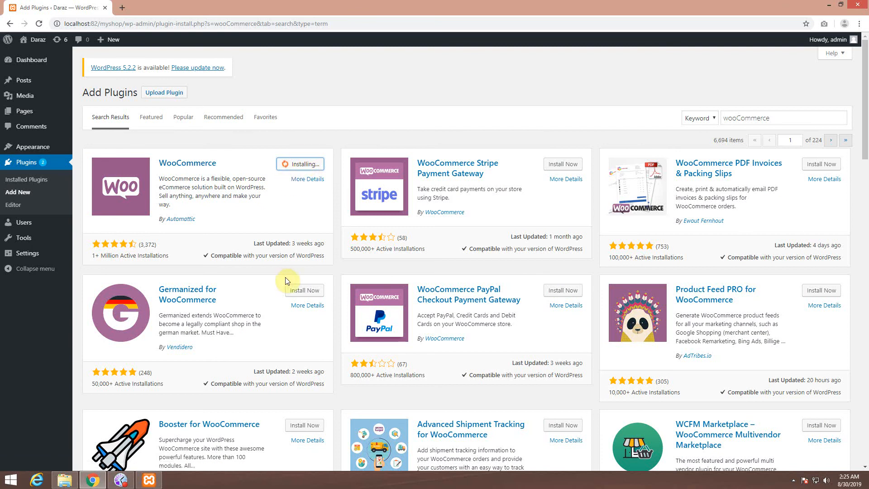
click(121, 481)
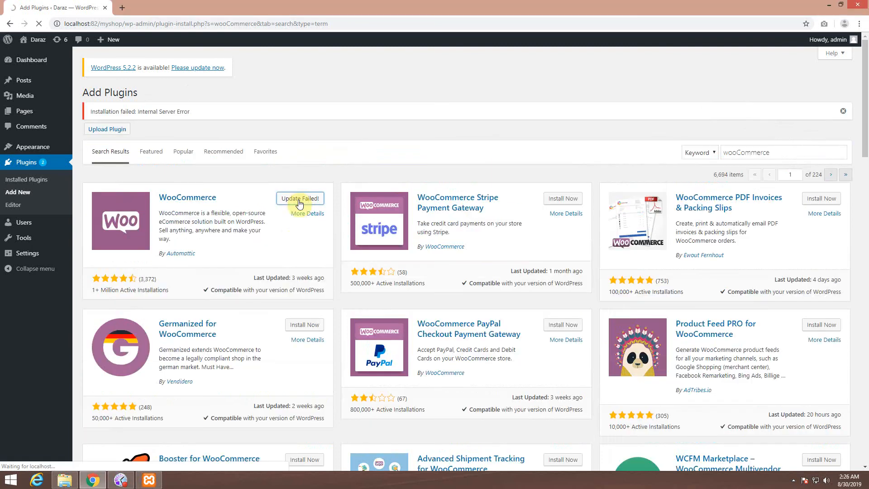
click(300, 199)
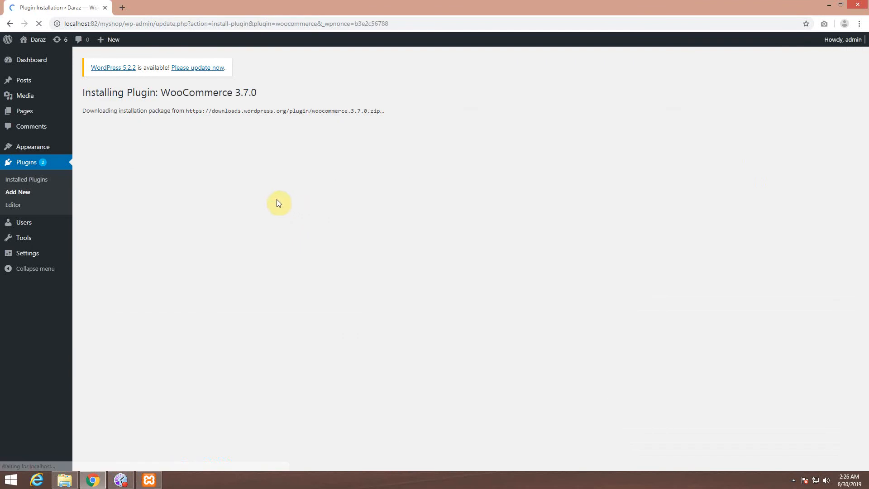
Step: Review the failed WooCommerce 3.7.0 install and its 30-second maximum execution time error
drag(159, 92, 256, 92)
click(240, 164)
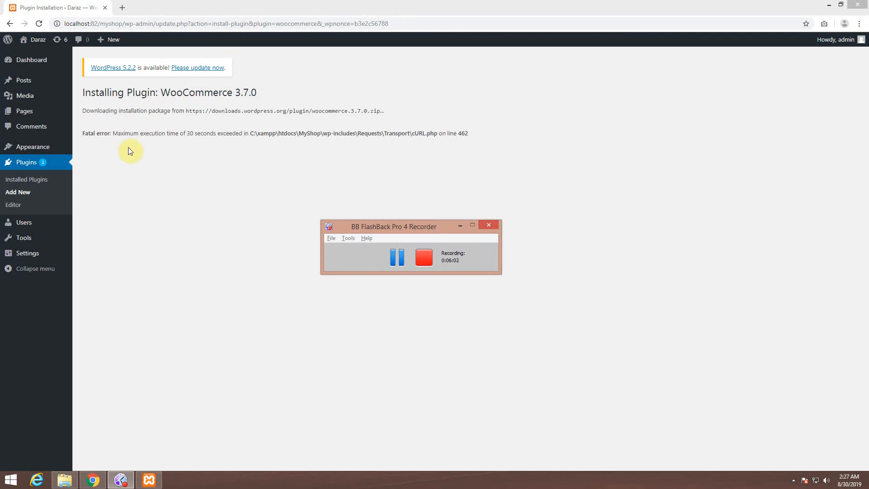
drag(118, 133, 241, 133)
click(176, 144)
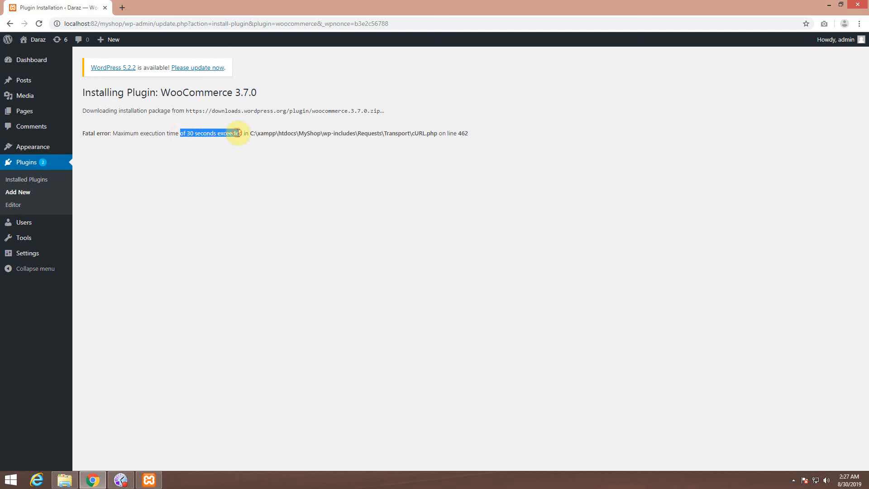
click(223, 152)
click(302, 236)
key(alt+Tab)
drag(364, 227, 405, 212)
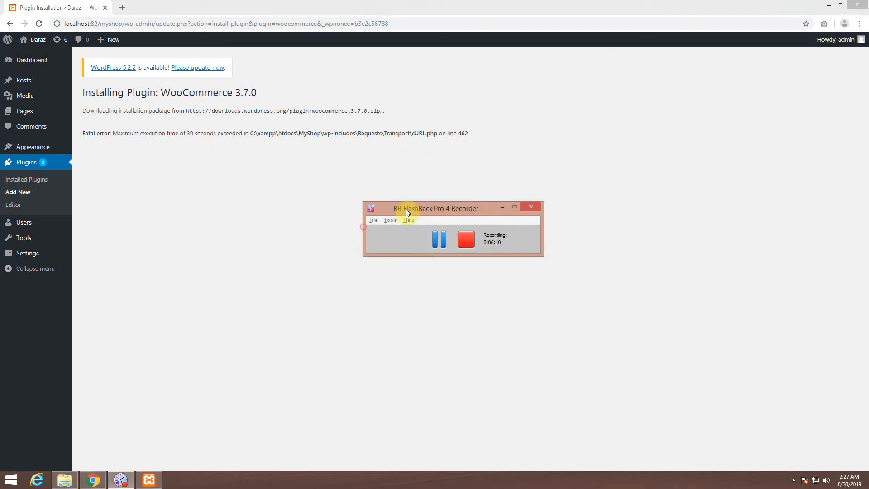
Step: Recheck the execution time error, then move File Explorer from MyShop up to C:\xampp
drag(134, 133, 210, 137)
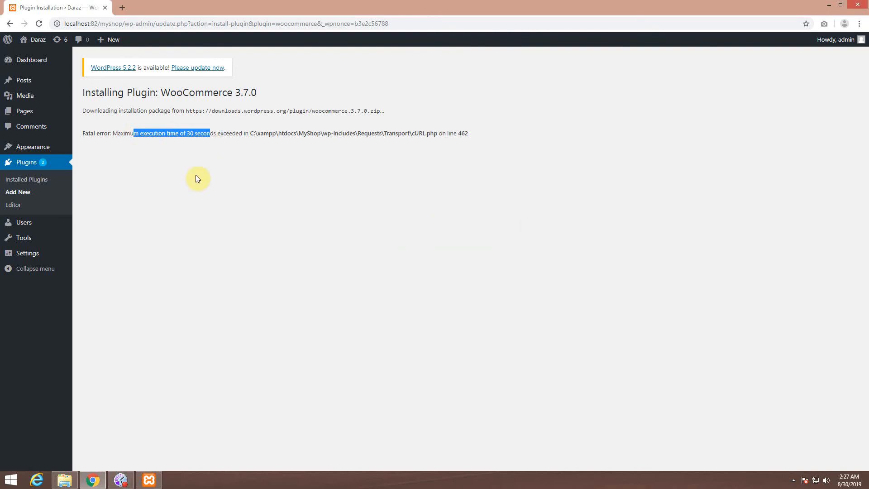
click(232, 189)
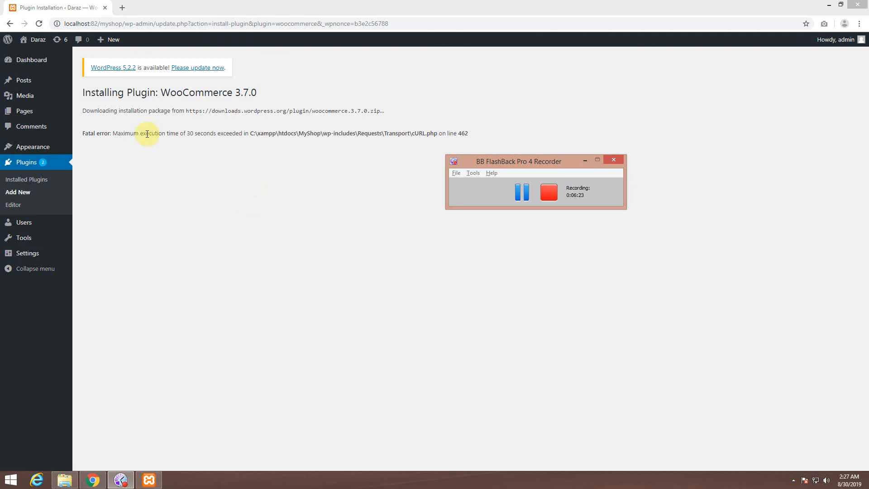
drag(113, 133, 246, 134)
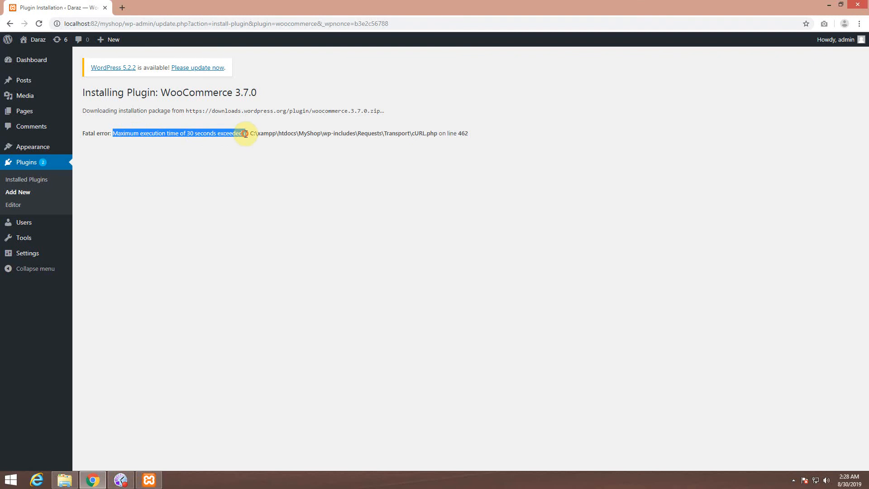
click(165, 136)
drag(143, 134, 317, 133)
click(206, 138)
drag(179, 135, 210, 136)
click(204, 177)
click(66, 477)
click(149, 71)
Step: Open C:\xampp\php and edit php.ini in Notepad from its right-click menu
click(215, 318)
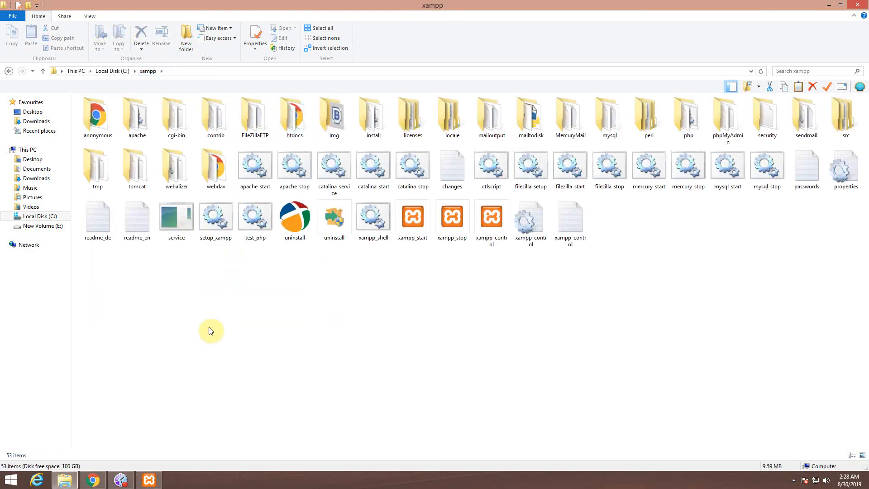
click(685, 129)
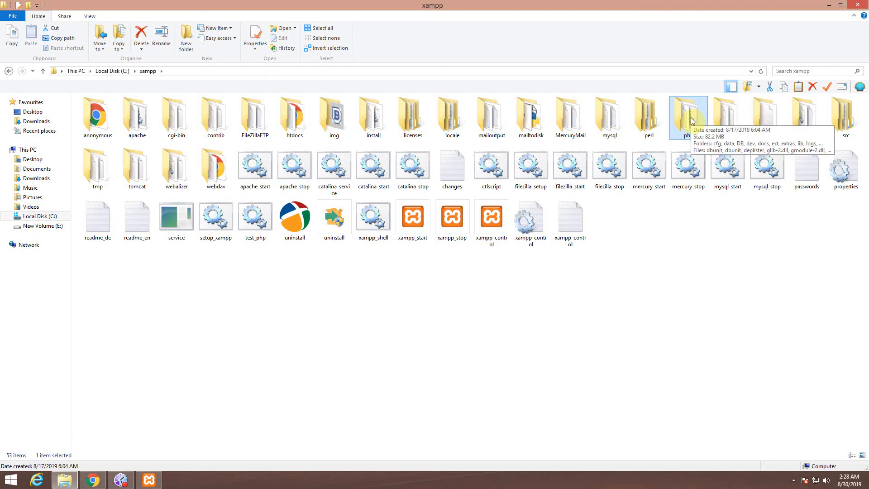
double_click(691, 121)
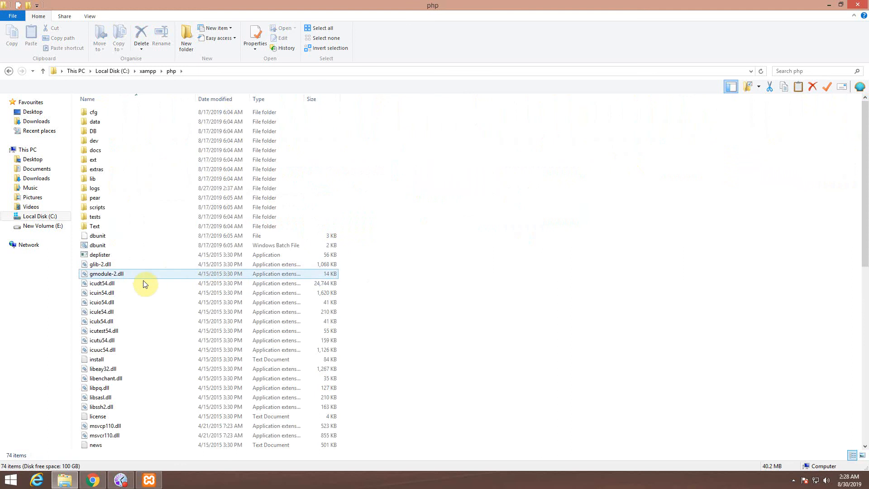
scroll(140, 303, down, 8)
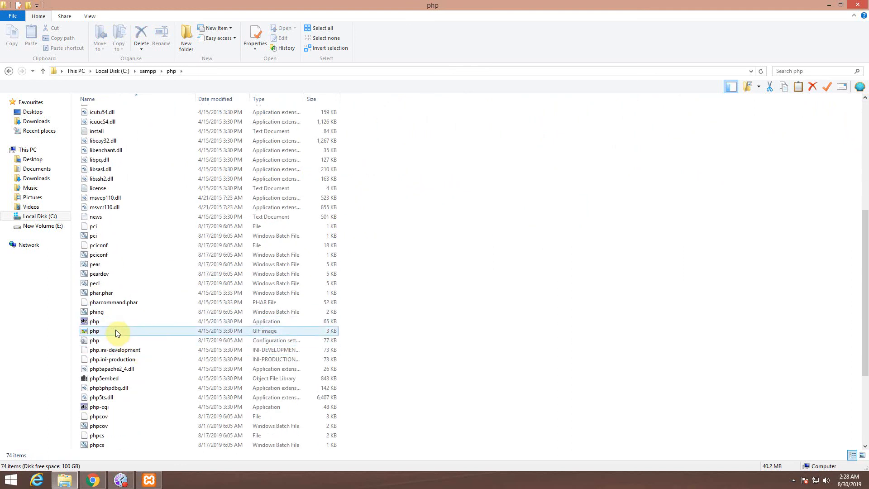
double_click(116, 341)
scroll(116, 341, down, 1)
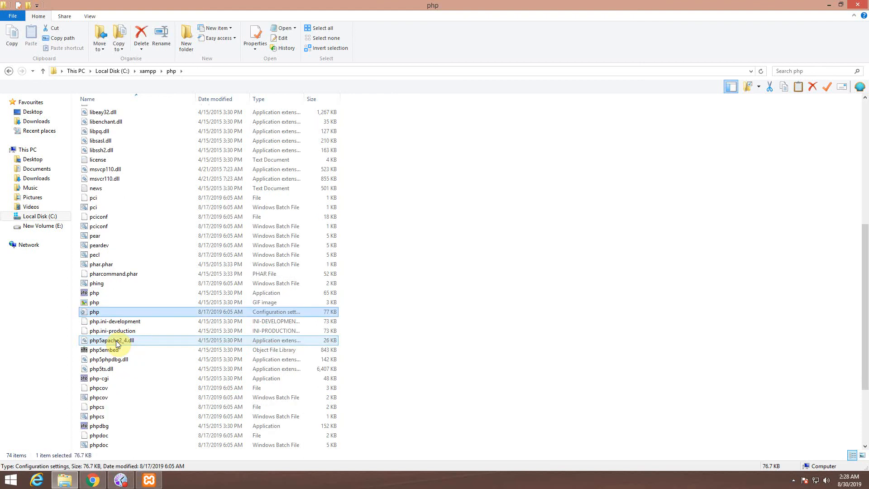
right_click(90, 310)
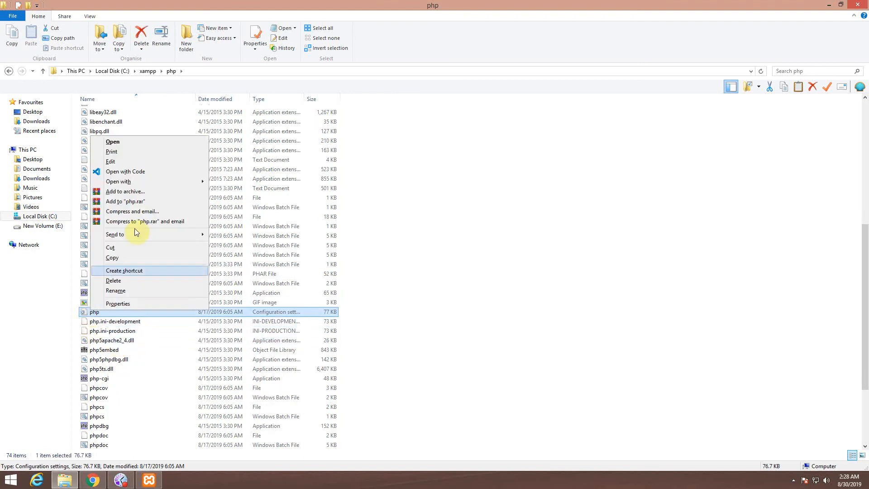
click(134, 160)
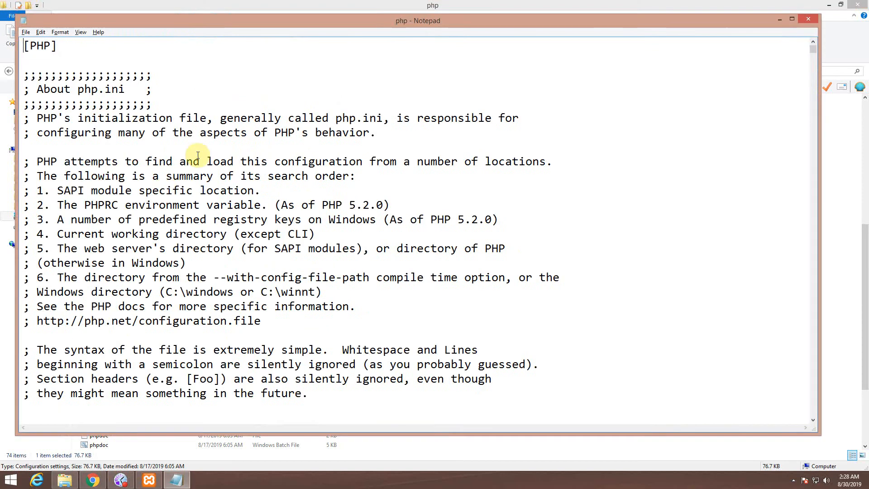
Step: Maximize Notepad and scroll down through the php.ini file
double_click(231, 20)
drag(18, 58, 120, 73)
click(174, 73)
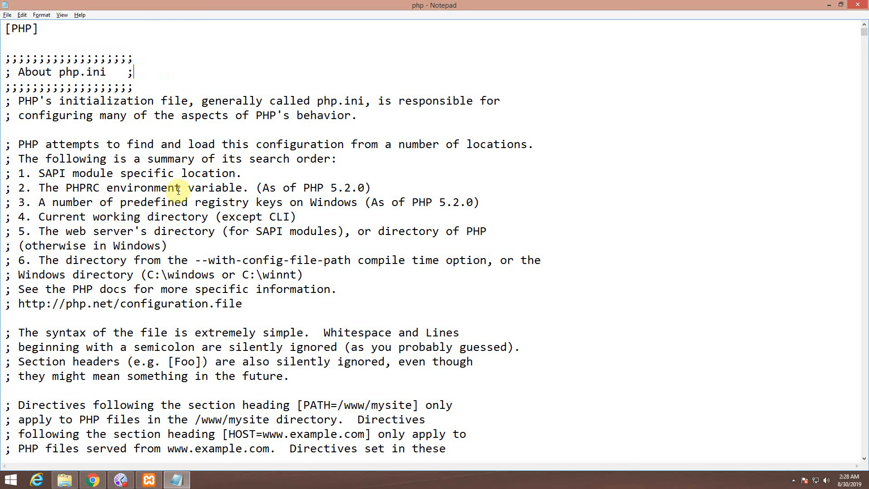
scroll(126, 275, down, 11)
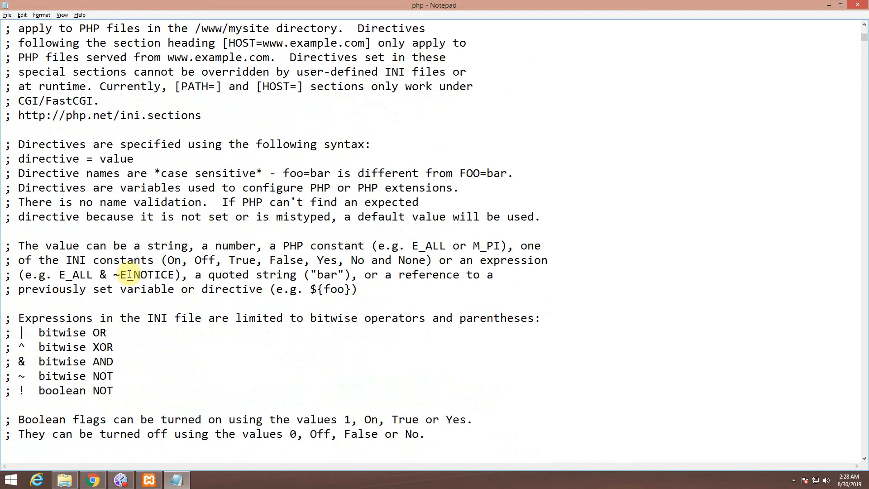
scroll(127, 281, down, 13)
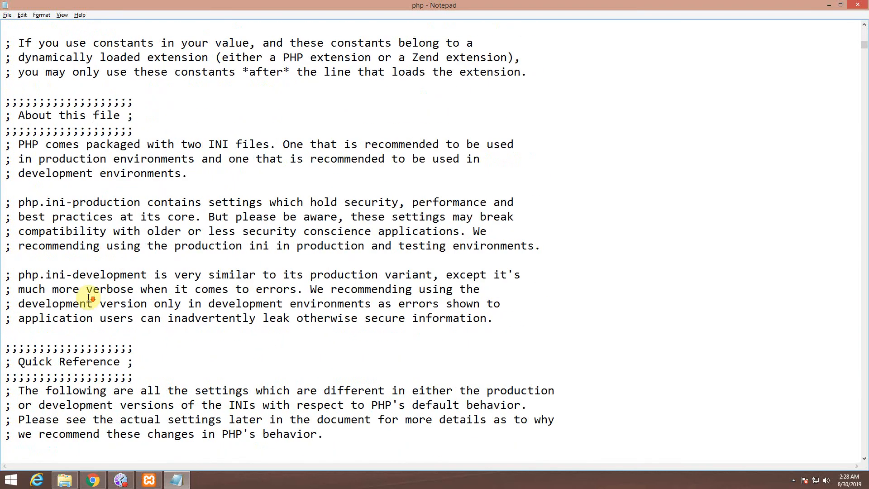
scroll(89, 296, down, 16)
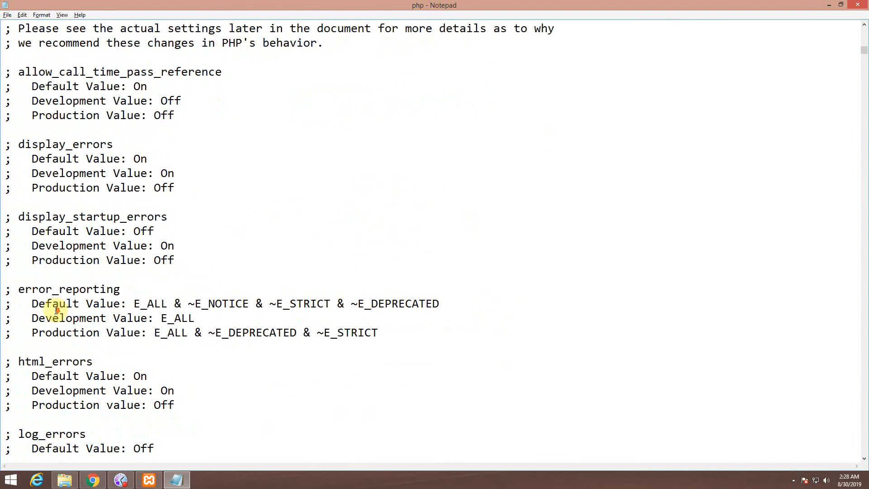
scroll(57, 309, down, 20)
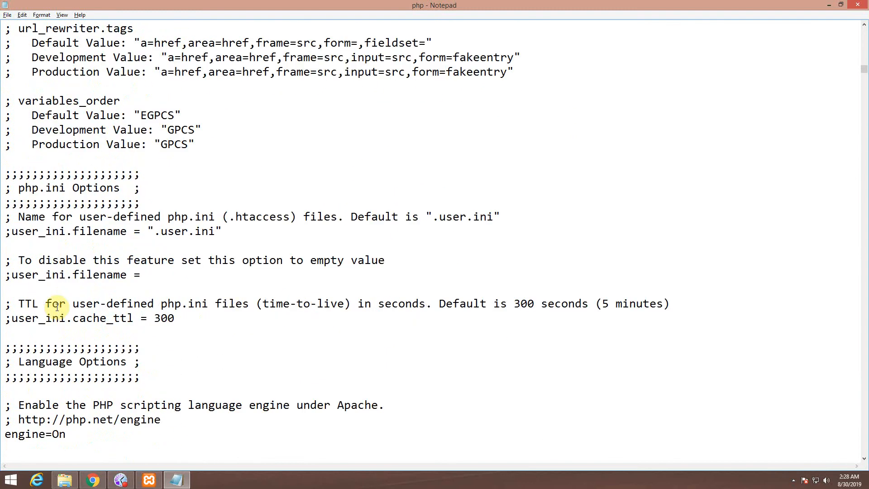
scroll(86, 323, down, 15)
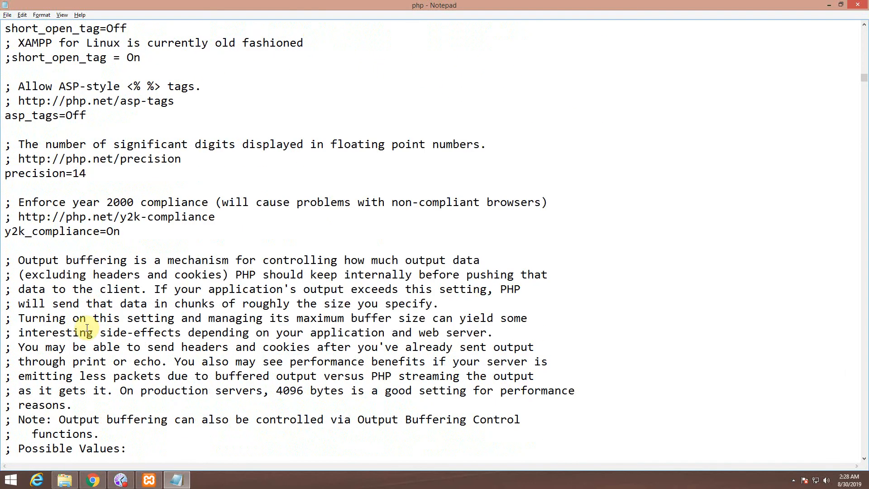
scroll(81, 228, down, 7)
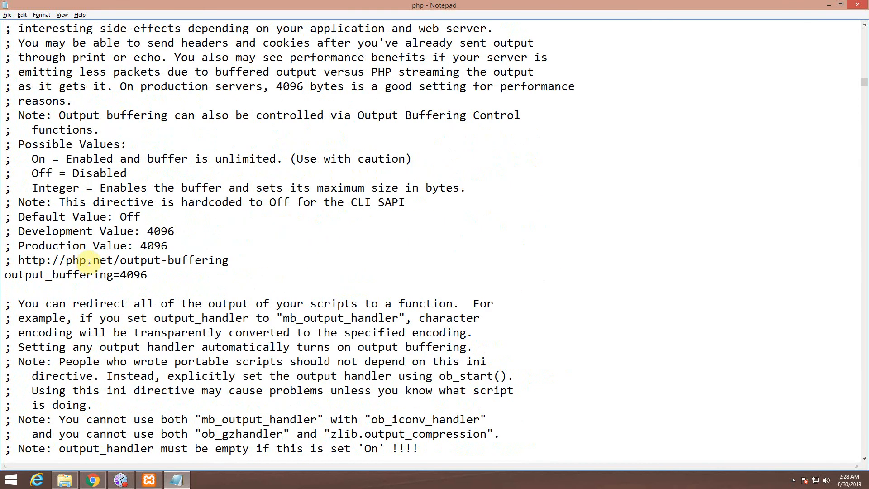
Step: Search php.ini for 'execution' to find max_execution_time=30 under Resource Limits
key(ctrl+f)
text(execution)
key(Return)
key(Return)
key(Escape)
scroll(127, 335, down, 2)
drag(6, 390, 136, 390)
Step: Change max_execution_time from 30 to 3000
click(134, 390)
double_click(136, 390)
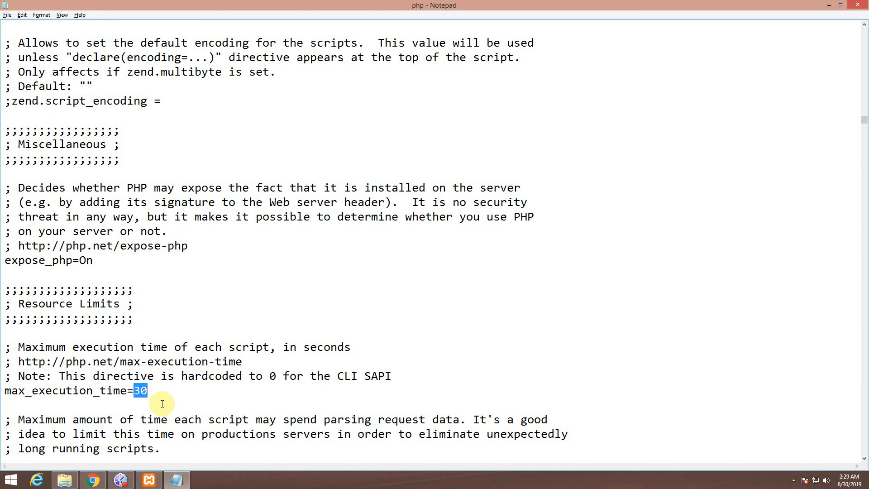
click(163, 403)
text(00)
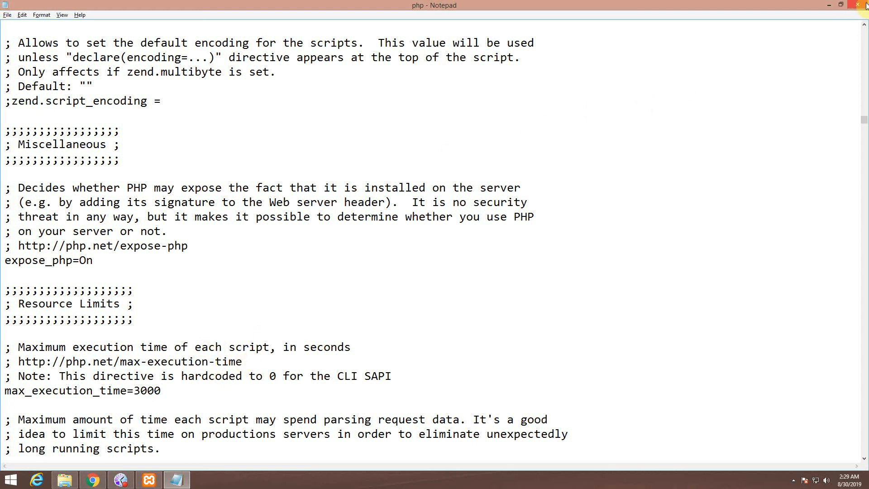
click(246, 275)
Step: Inspect the max_input_time setting and its value of 60
scroll(254, 285, down, 3)
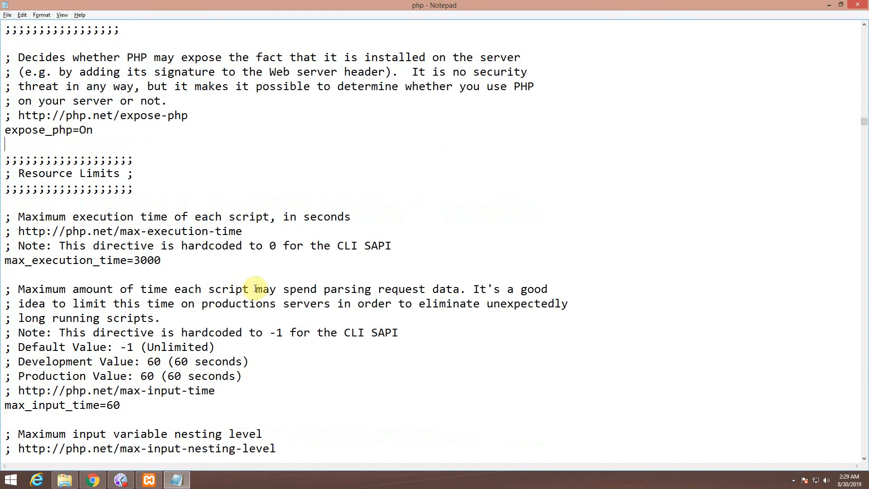
drag(5, 404, 136, 407)
click(135, 407)
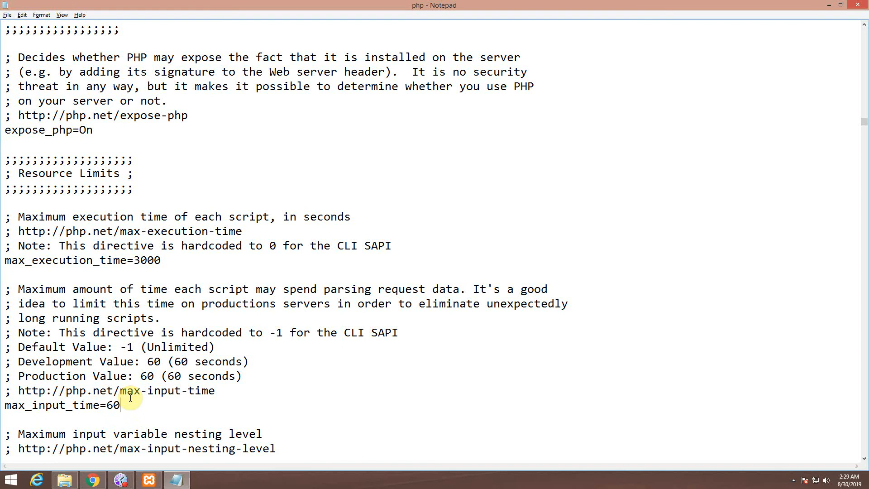
drag(108, 405, 136, 404)
click(135, 403)
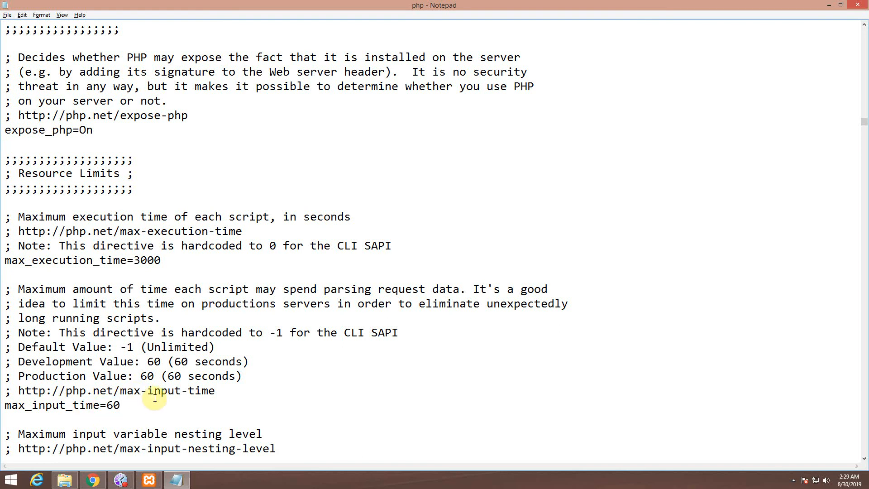
Step: Review memory_limit=128M and scroll through the rest of php.ini
scroll(96, 404, down, 4)
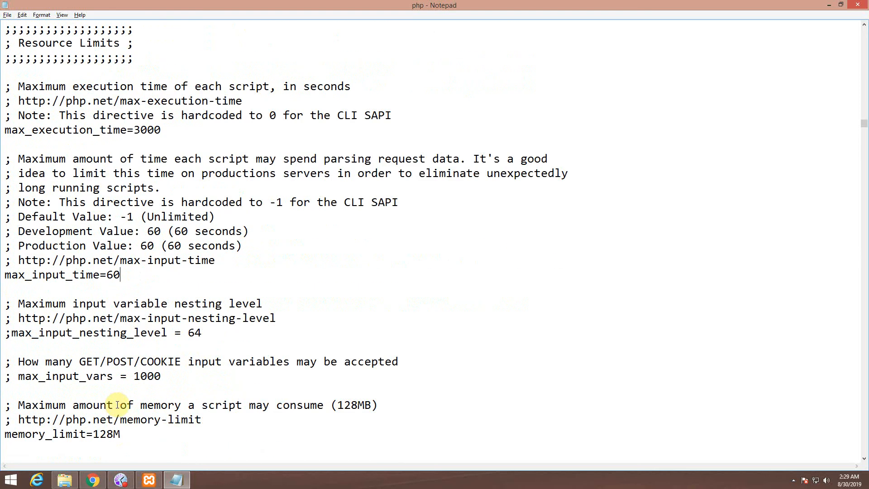
drag(11, 392, 100, 395)
click(129, 396)
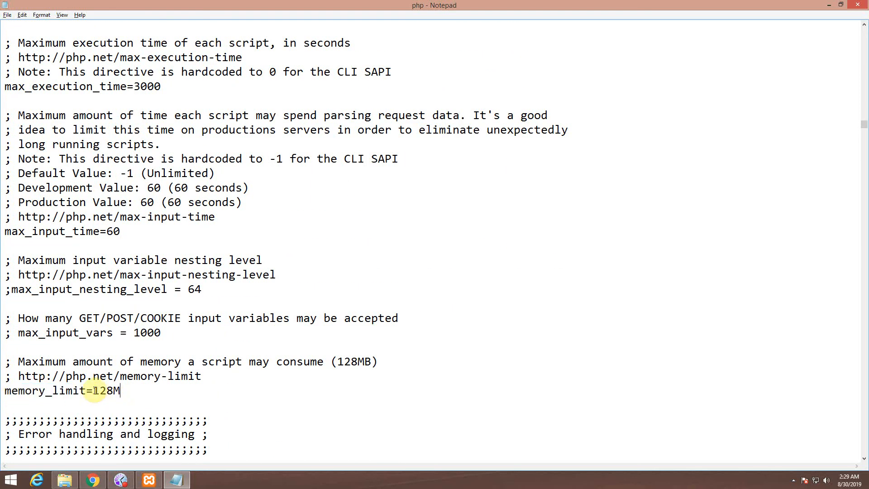
drag(93, 390, 113, 391)
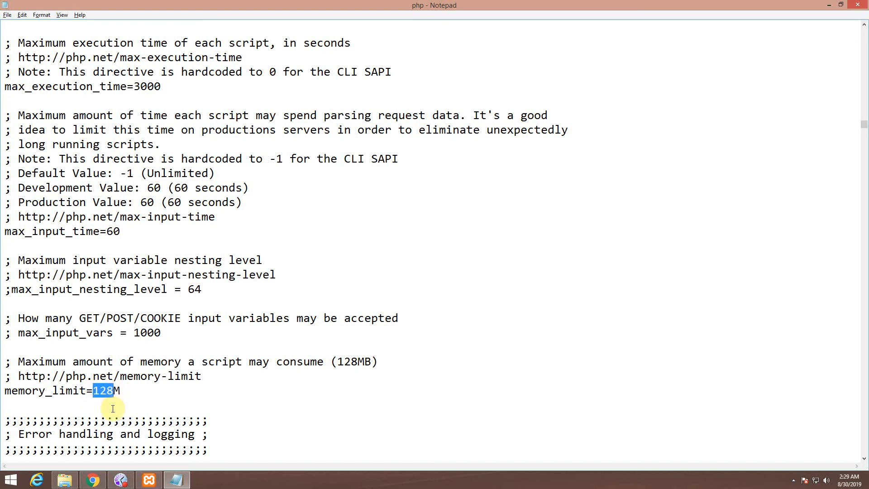
click(108, 400)
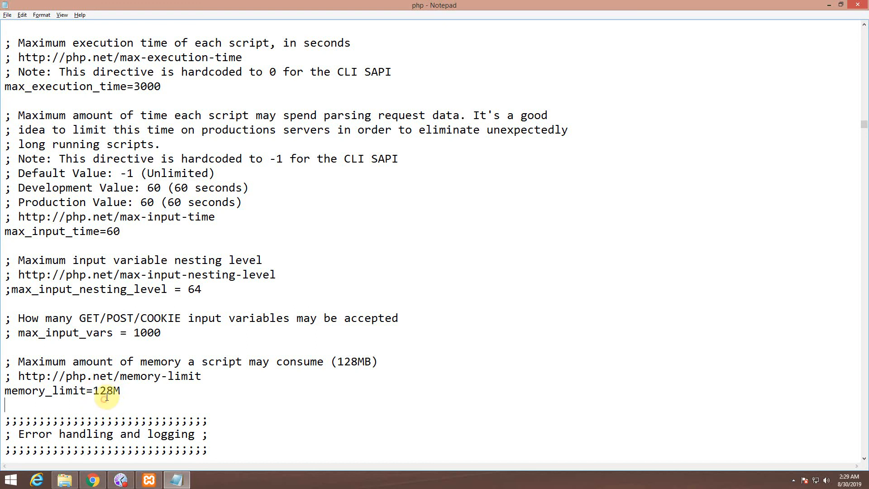
scroll(156, 360, down, 20)
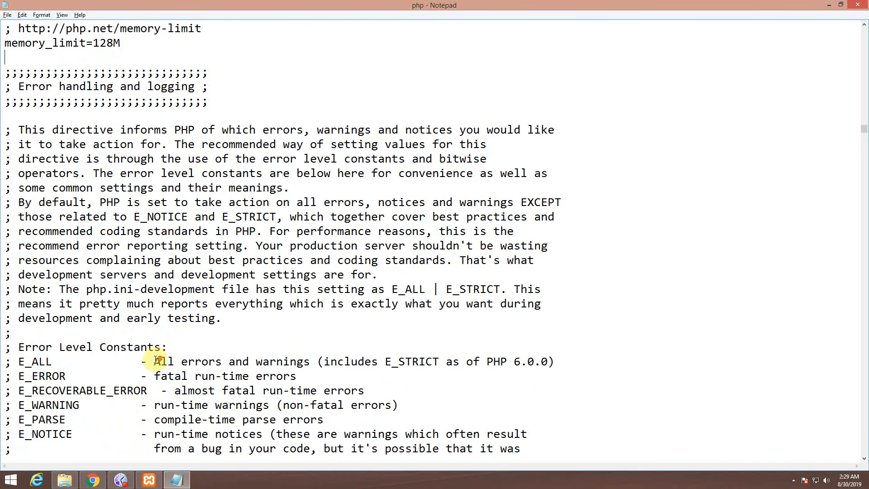
scroll(156, 361, down, 7)
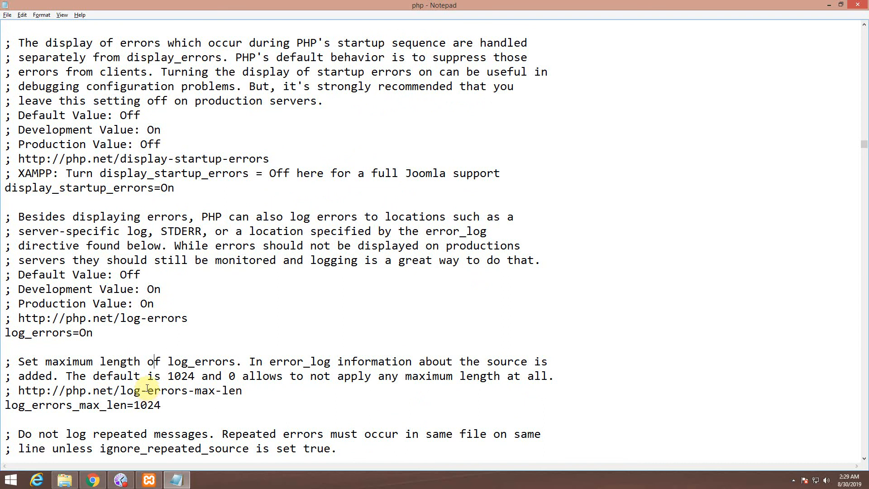
scroll(245, 382, down, 12)
scroll(184, 391, down, 1)
Step: Close php.ini, restart Apache and MySQL in XAMPP, and return to the WordPress error page
click(858, 5)
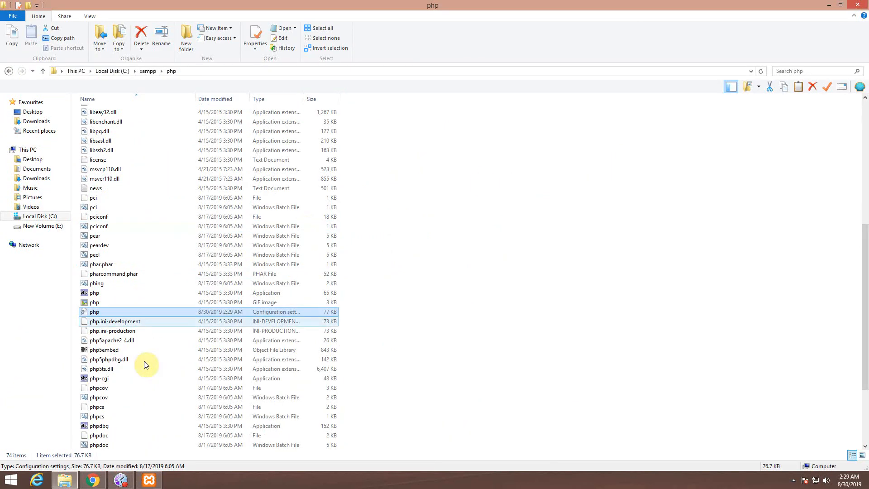
click(149, 480)
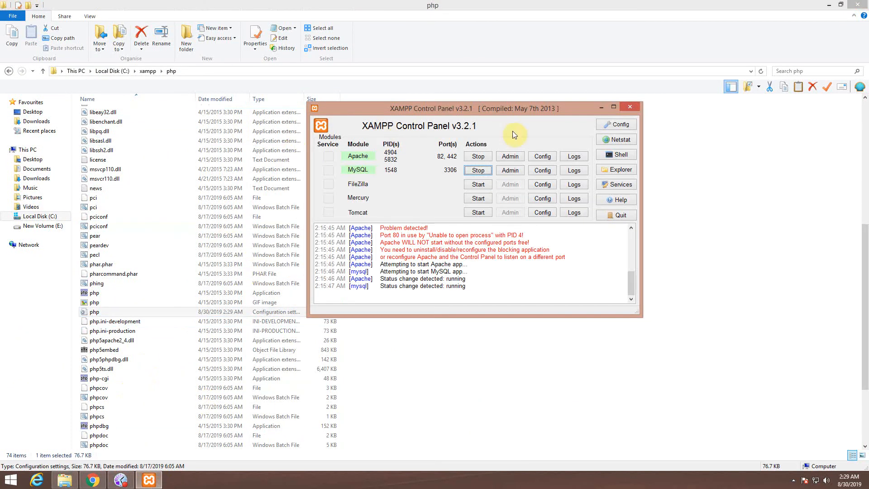
click(479, 158)
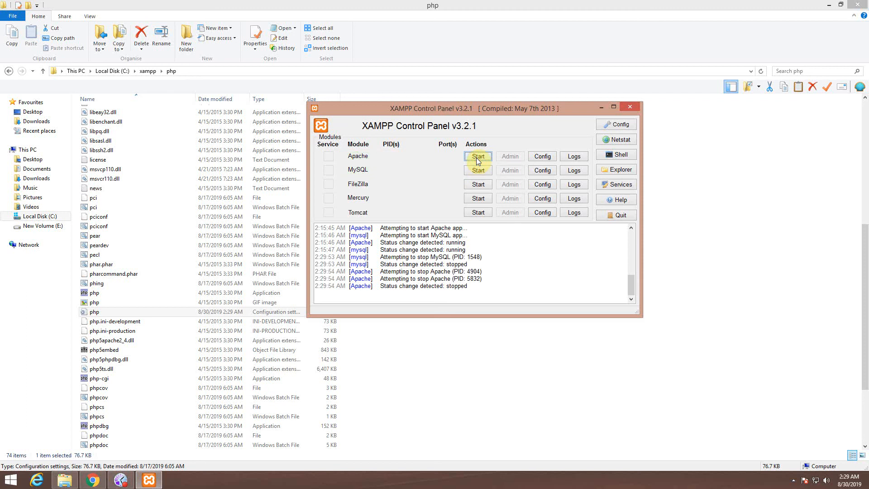
click(478, 157)
click(478, 170)
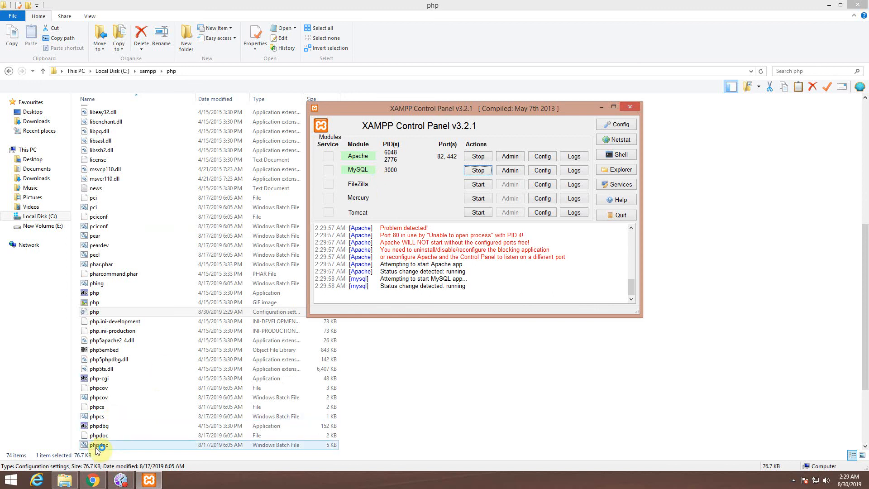
click(93, 480)
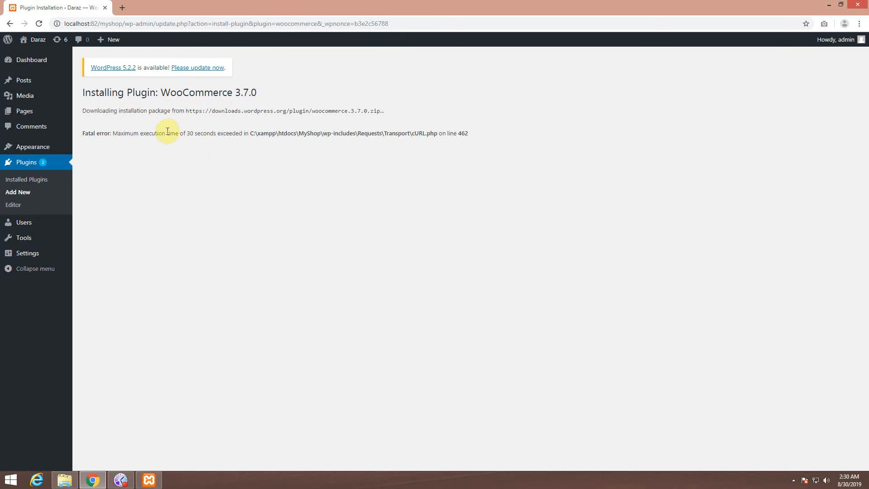
Step: Google 'woocommerce plugin wordpress' in a new tab
click(125, 7)
text(googl)
key(Return)
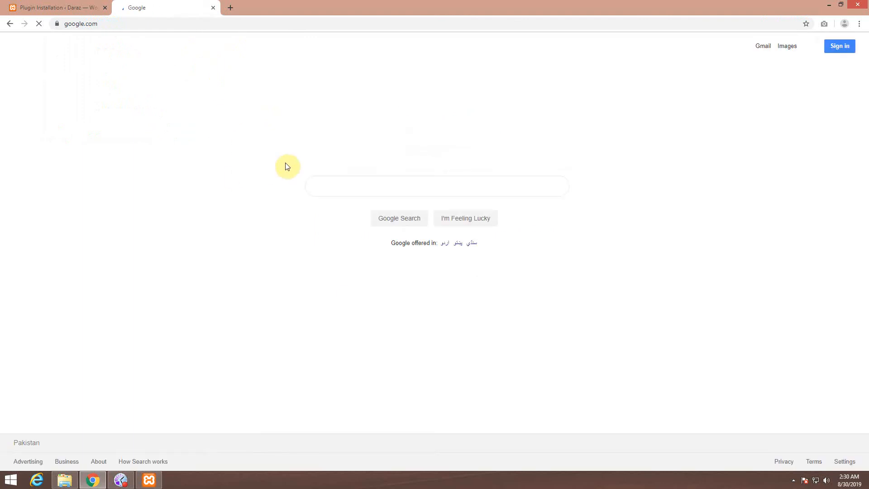
text(woocom)
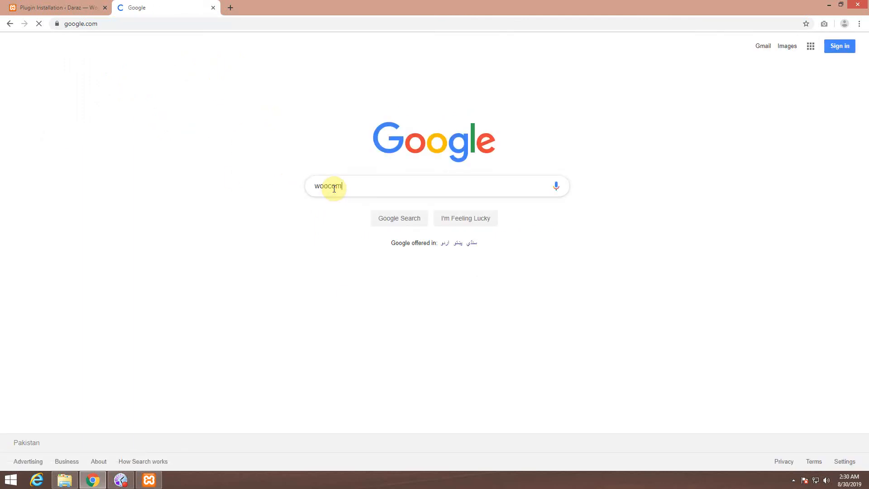
text(merce plu)
key(Down)
key(Return)
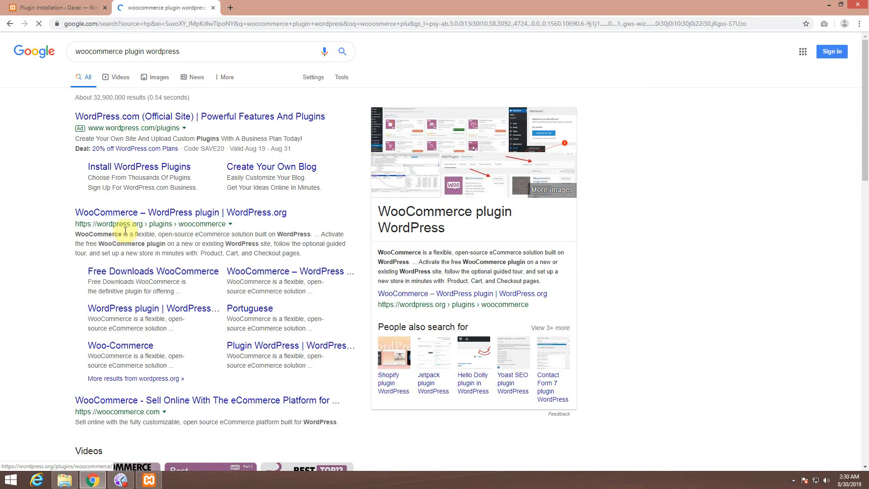
Step: Open the wordpress.org WooCommerce result, close the results tab, and download woocommerce.3.7.0.zip
middle_click(178, 213)
click(257, 8)
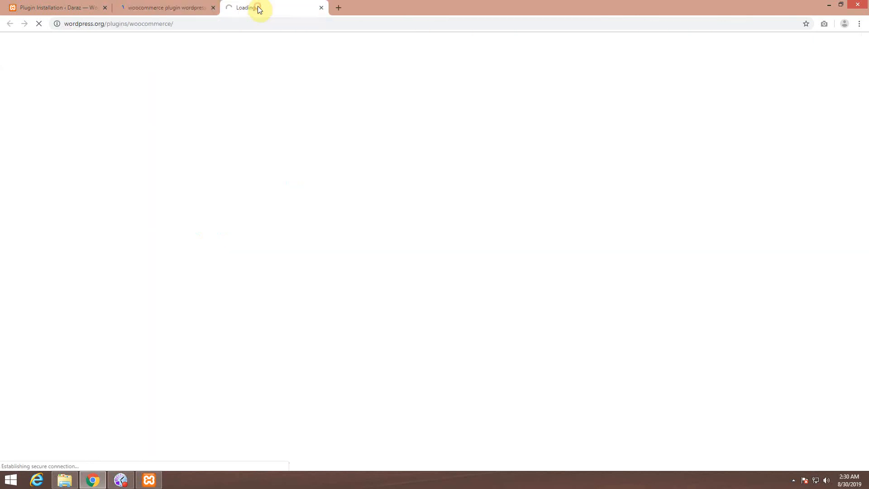
click(213, 7)
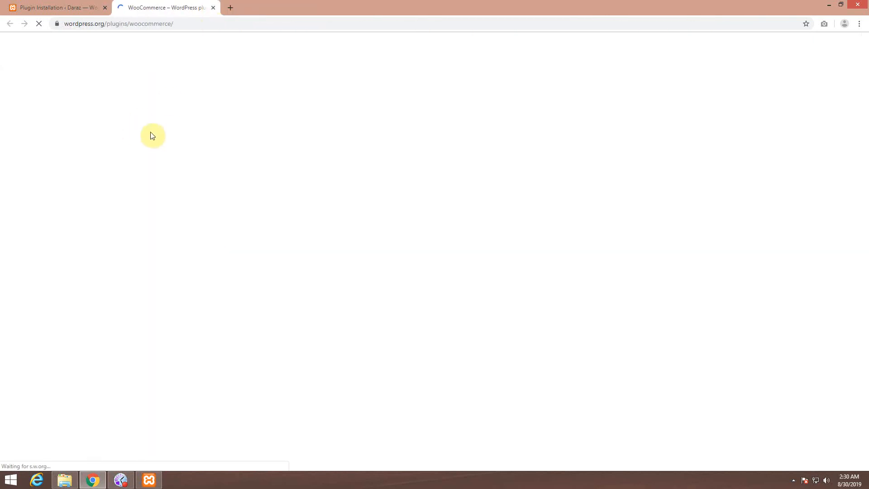
scroll(382, 330, down, 2)
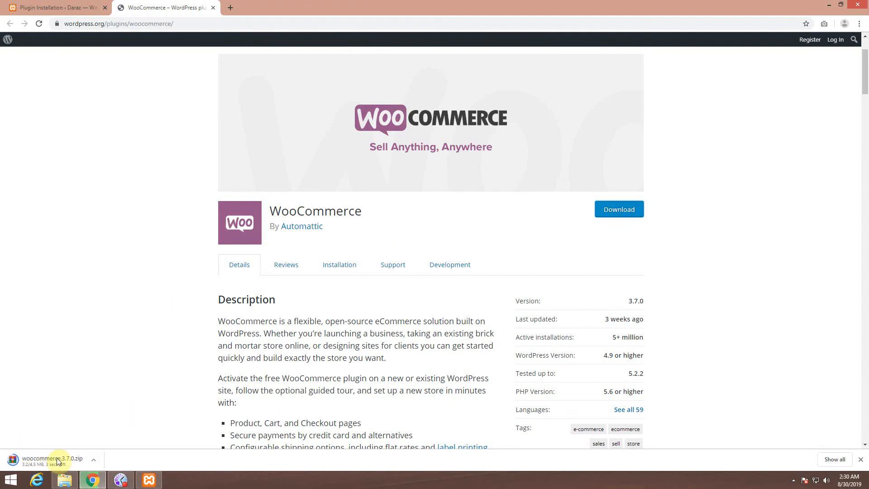
scroll(77, 394, down, 3)
Step: Copy woocommerce.3.7.0.zip from Downloads and bring back the php folder window
click(94, 464)
click(117, 431)
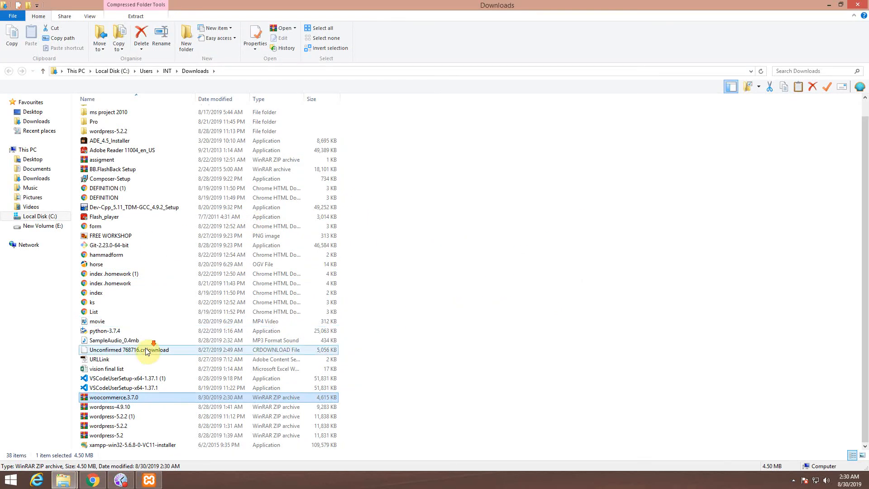
key(ctrl+c)
key(super+d)
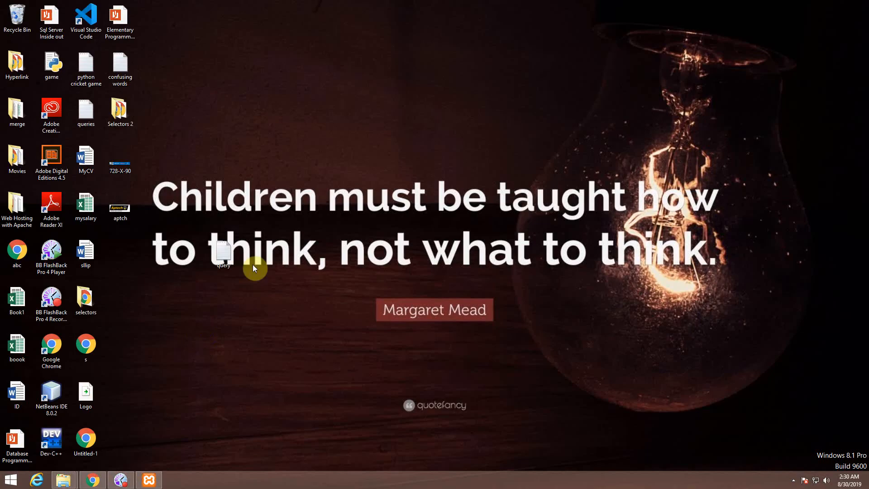
mouse_move(64, 480)
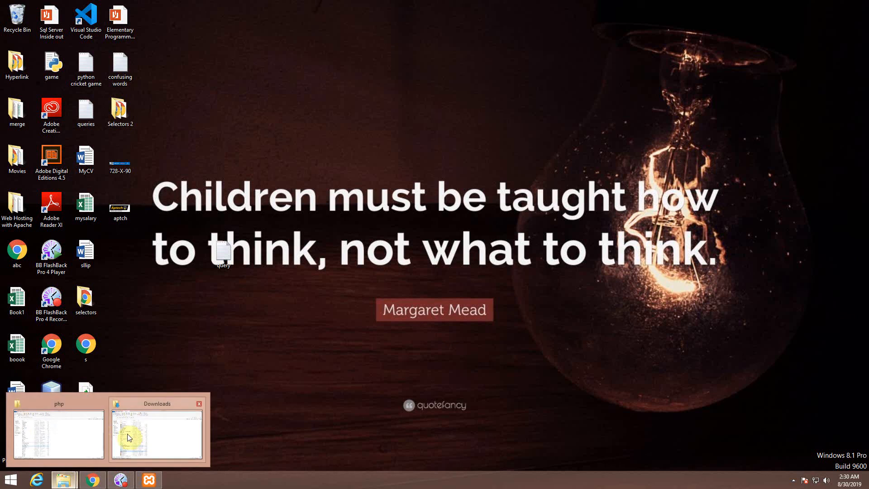
click(199, 404)
click(102, 418)
Step: Navigate to C:\xampp\htdocs\MyShop\wp-content\plugins
click(146, 73)
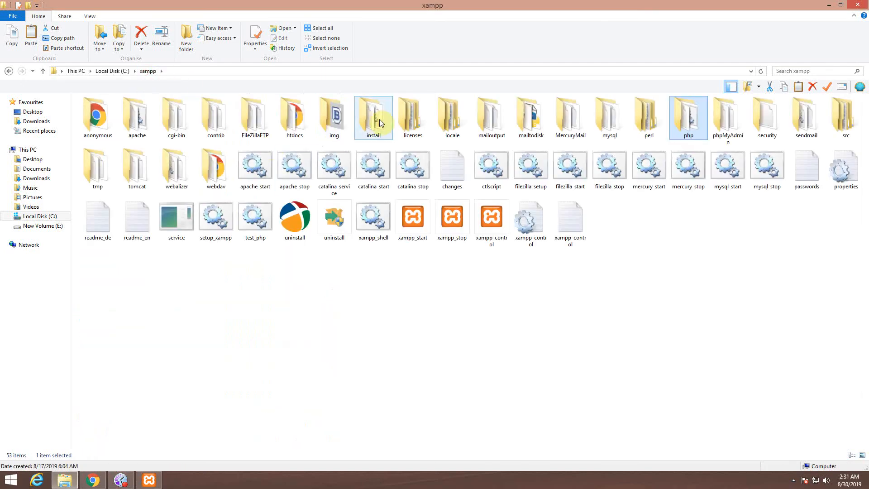
key(h)
key(Return)
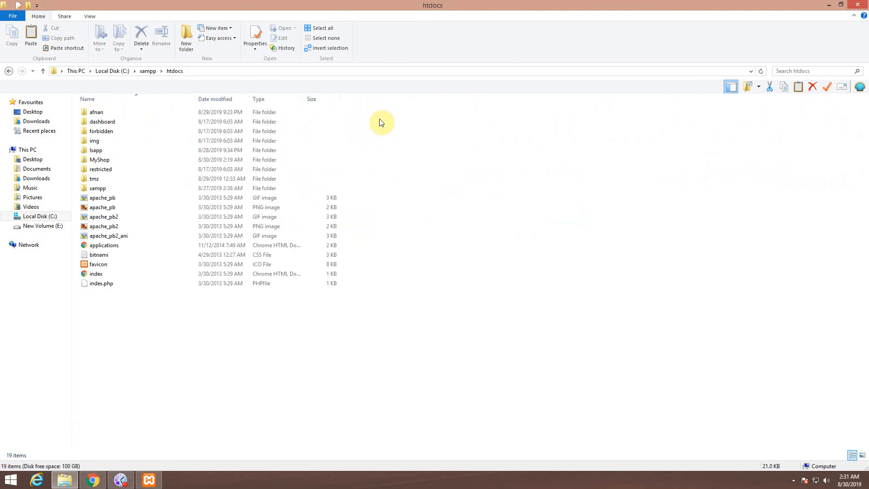
key(m)
key(Return)
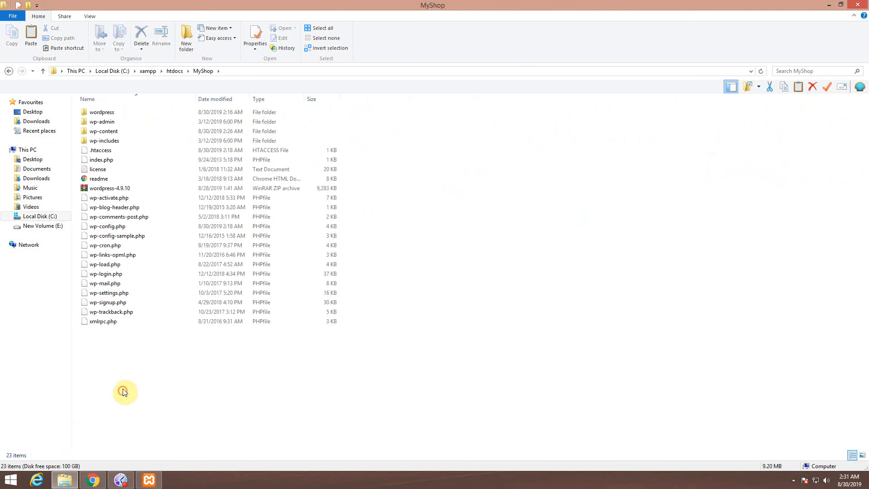
double_click(115, 134)
click(104, 116)
double_click(104, 117)
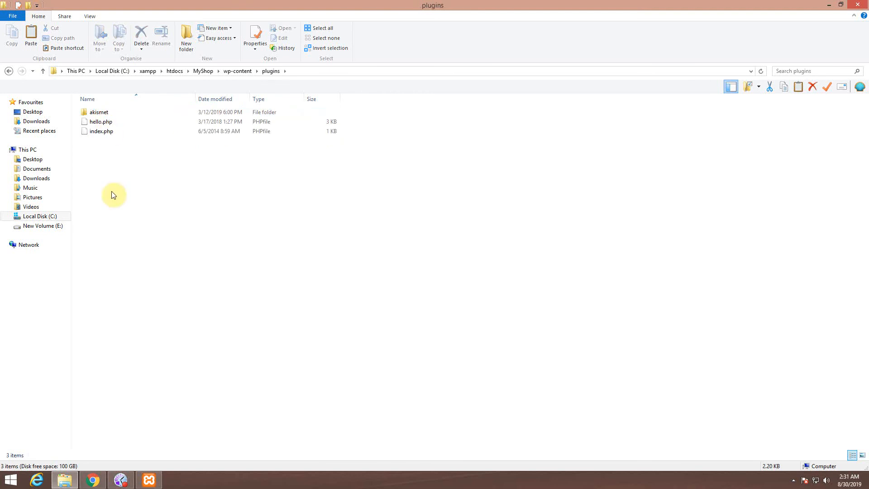
Step: Paste the zip into plugins and Extract Here to create the woocommerce folder
key(ctrl+v)
click(140, 199)
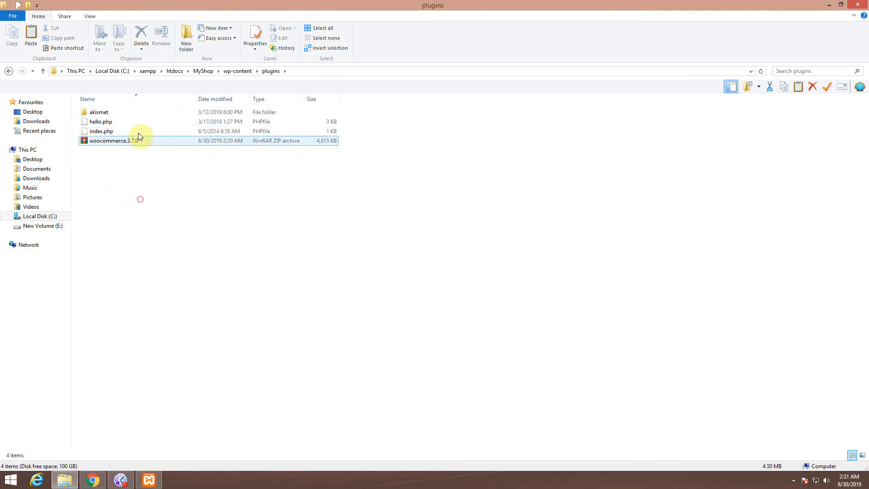
right_click(128, 140)
click(163, 183)
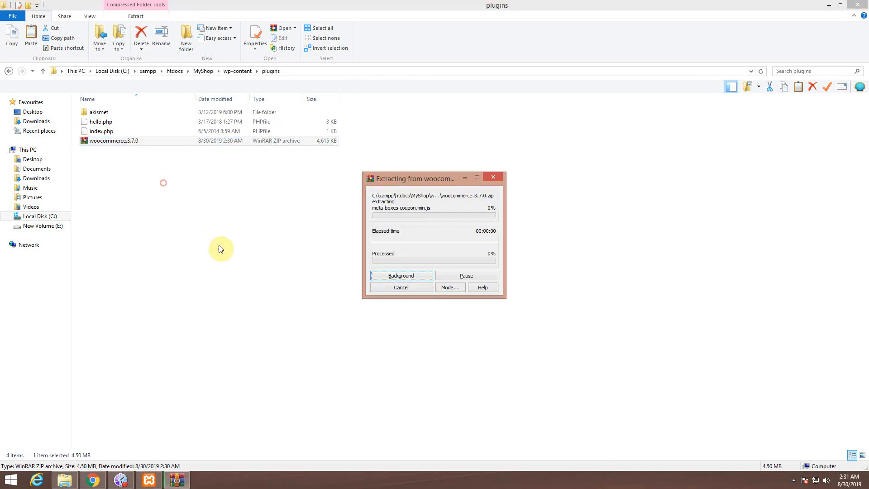
click(160, 233)
click(113, 121)
click(93, 479)
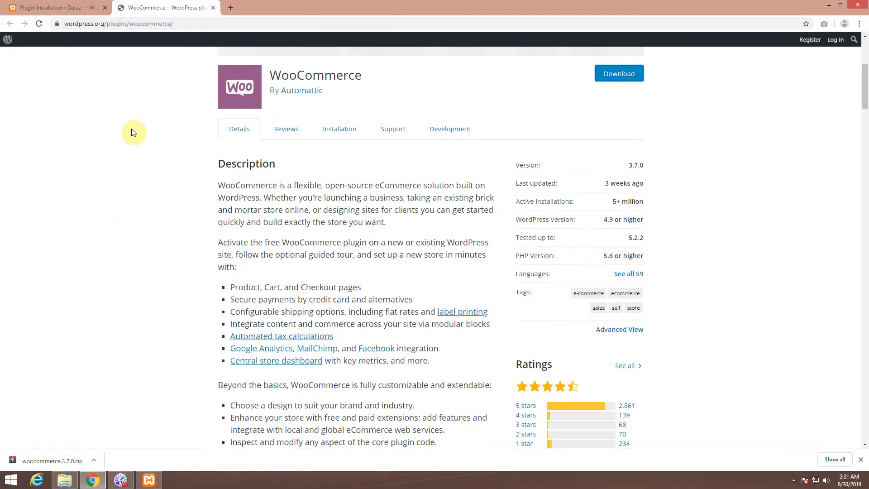
Step: Activate WooCommerce 3.7.0 under Installed Plugins and close the wordpress.org WooCommerce tab
click(63, 7)
click(19, 162)
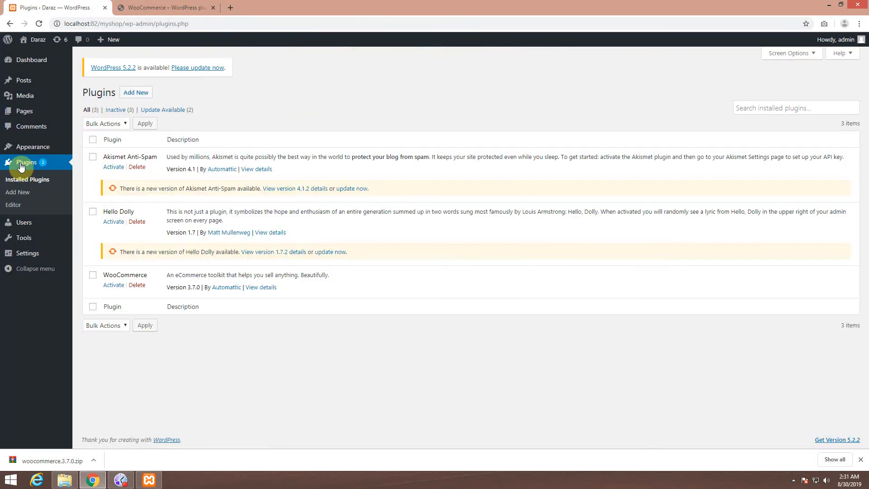
drag(109, 275, 141, 276)
click(232, 392)
click(121, 287)
click(216, 12)
click(214, 8)
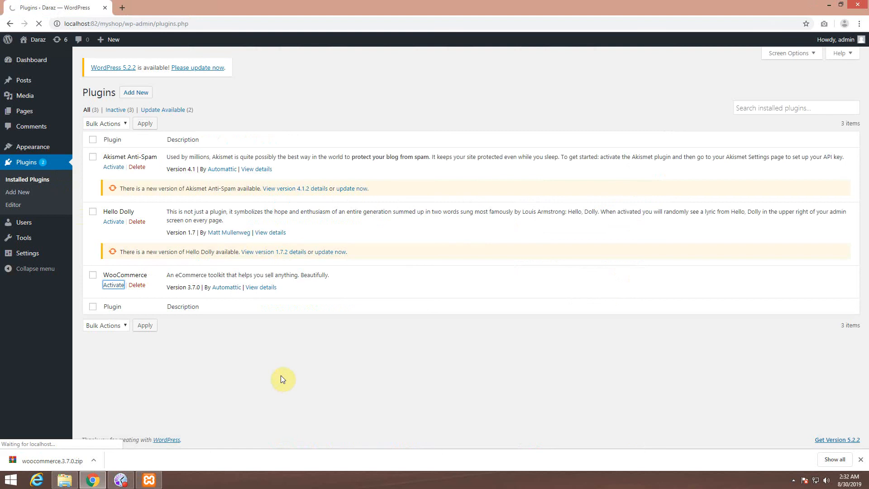